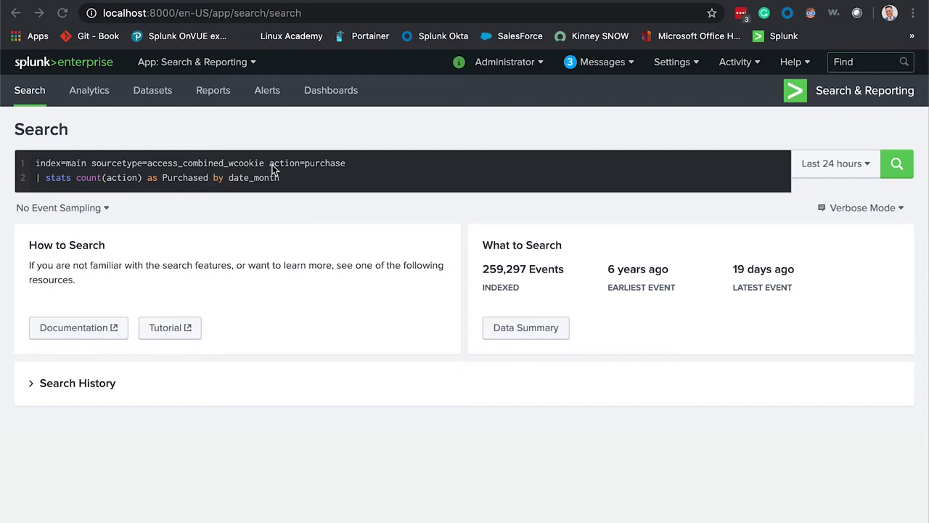
Run the action=purchase count search over All time, returning 19,235 events.
{"action": "left_click_drag", "start_coordinate": [270, 162], "coordinate": [358, 162]}
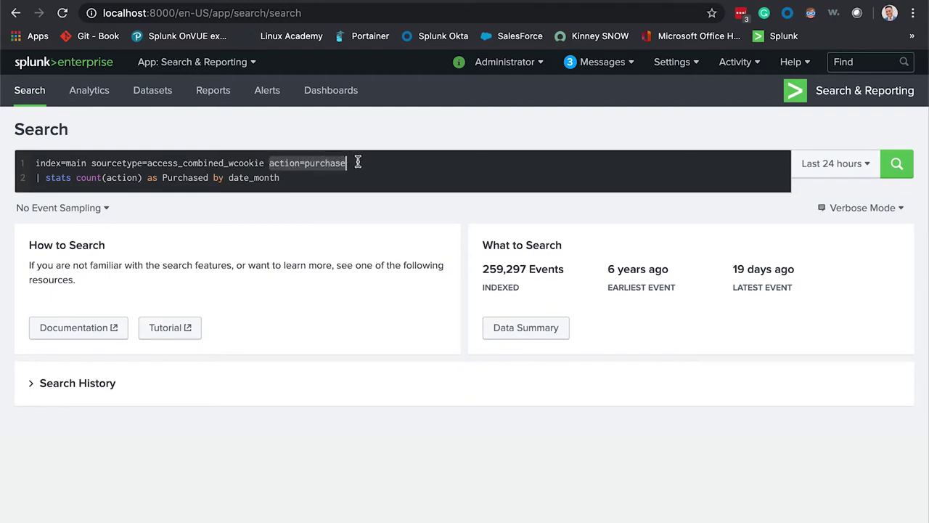
{"action": "left_click", "coordinate": [319, 165]}
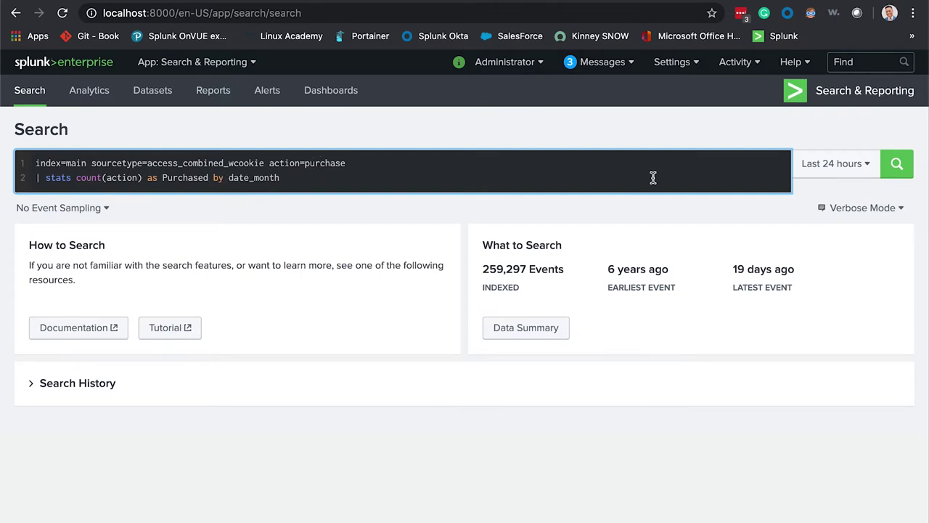
{"action": "left_click", "coordinate": [834, 174]}
{"action": "left_click", "coordinate": [796, 240]}
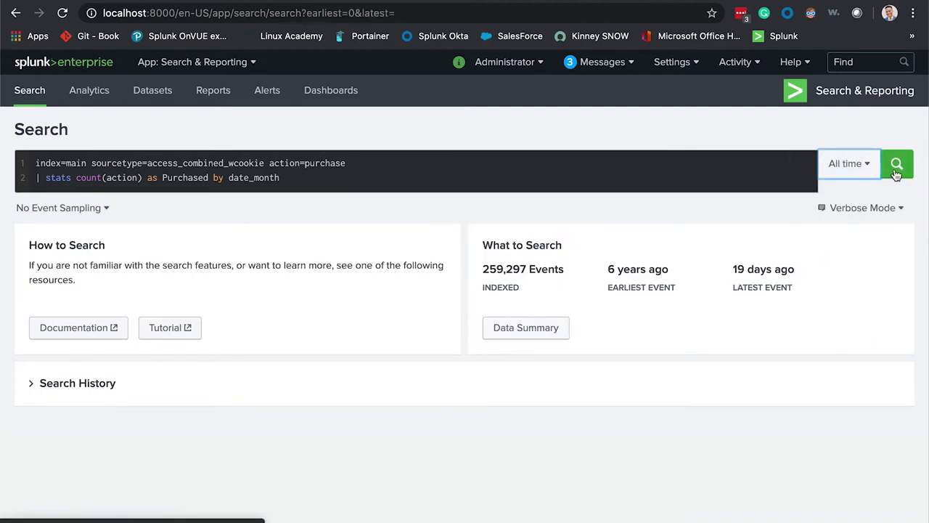
{"action": "left_click", "coordinate": [896, 165]}
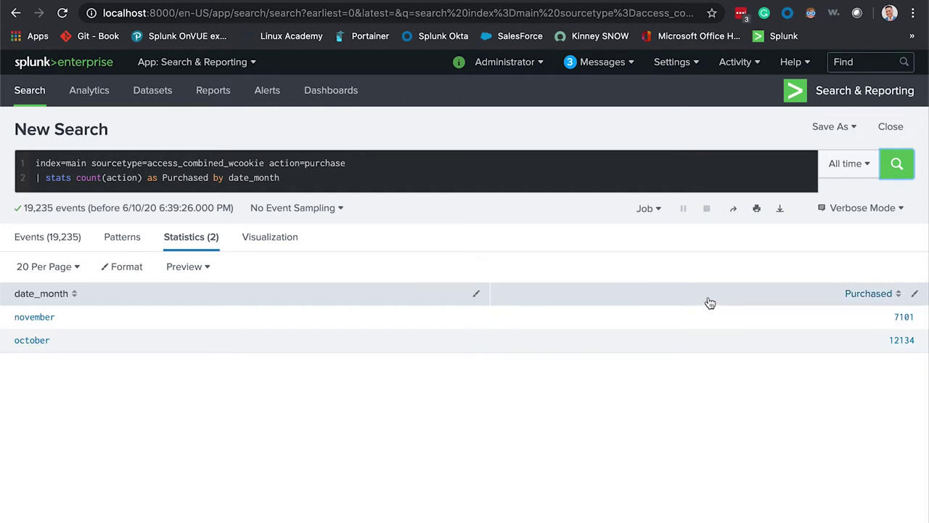
Save the purchase search as a report named 'Monthly Sales'.
{"action": "left_click", "coordinate": [854, 131]}
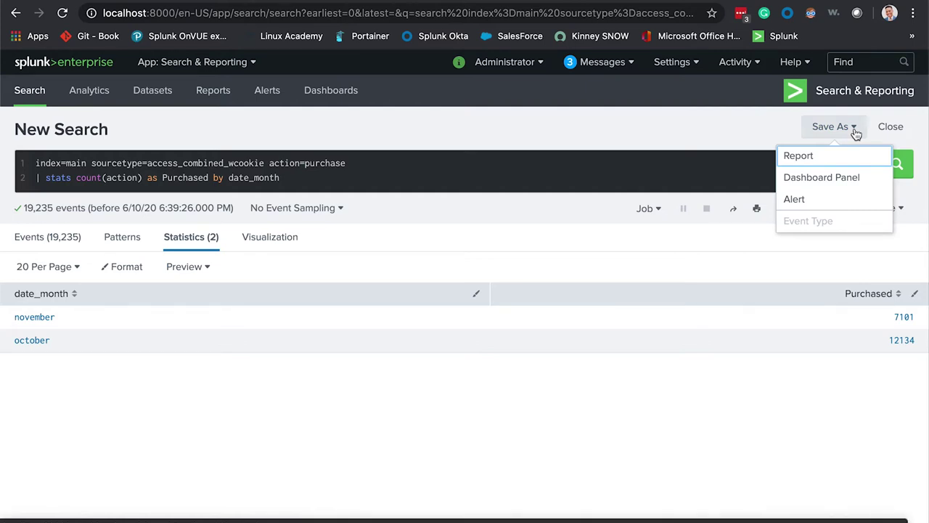
{"action": "left_click", "coordinate": [816, 163]}
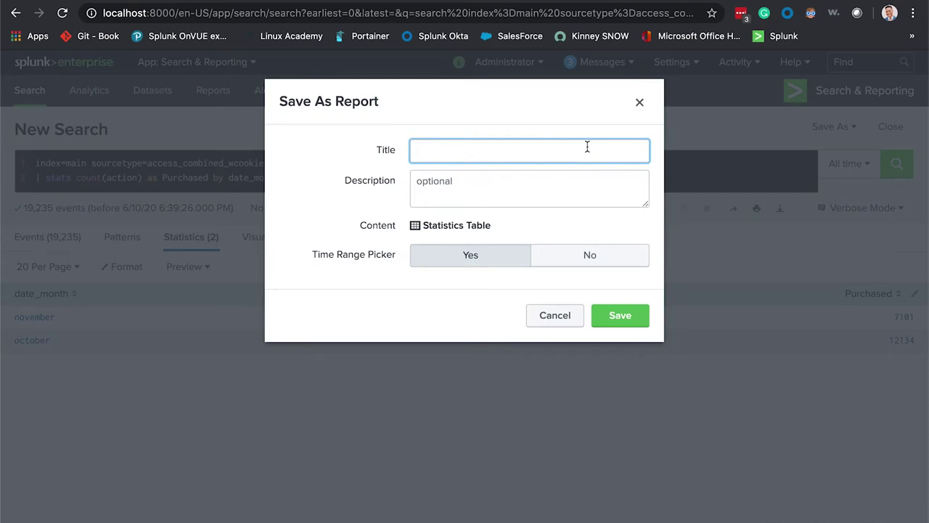
{"action": "type", "text": "Monthly Sales"}
{"action": "key", "text": "Tab"}
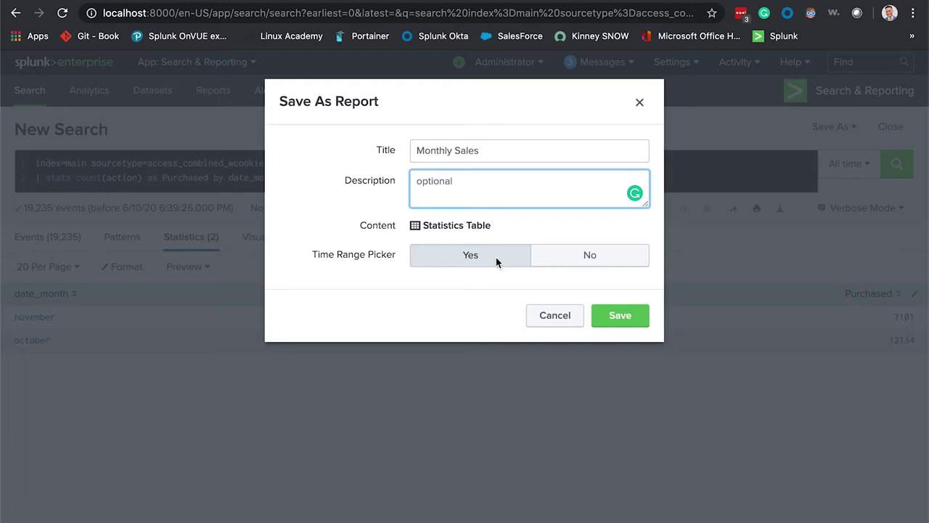
{"action": "left_click", "coordinate": [618, 321]}
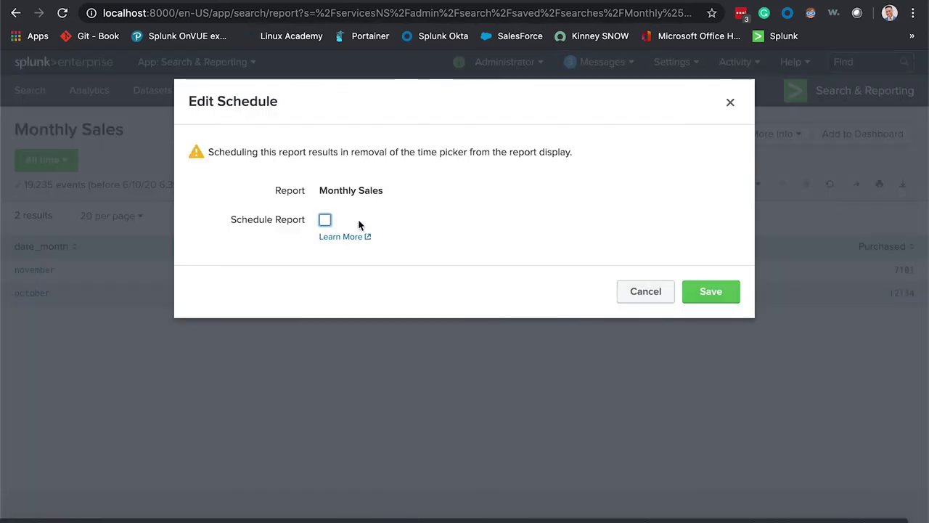
Schedule Monthly Sales to run every month on day 1 at 0:00, with no trigger actions.
{"action": "left_click", "coordinate": [324, 220]}
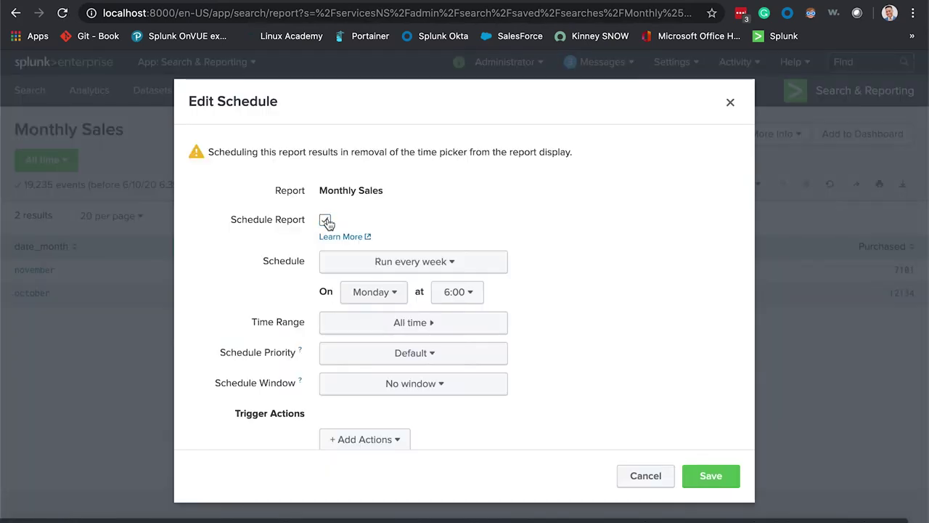
{"action": "left_click", "coordinate": [433, 263]}
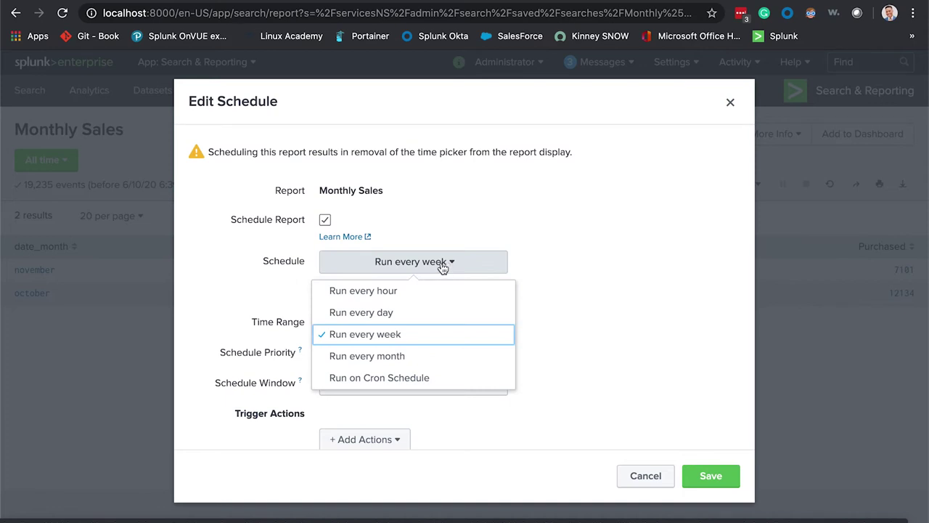
{"action": "left_click", "coordinate": [434, 357]}
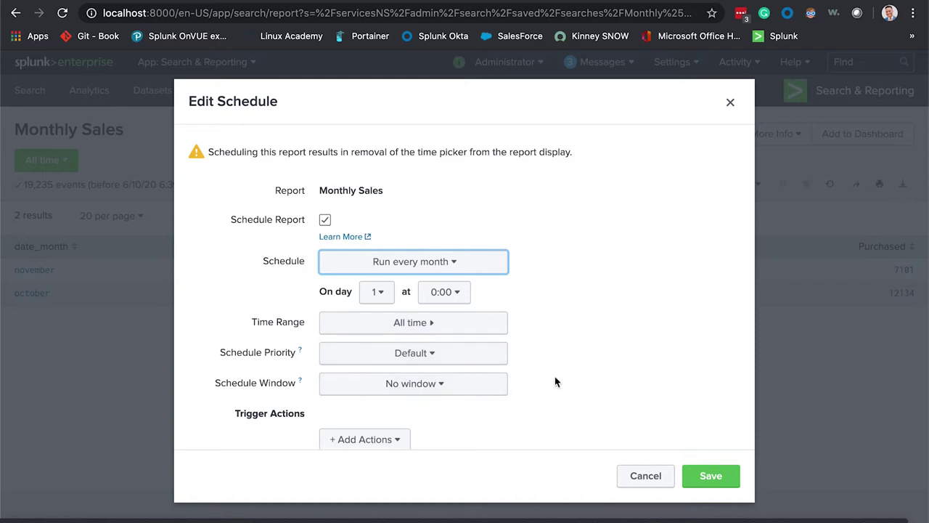
{"action": "scroll", "coordinate": [554, 382], "scroll_direction": "down", "scroll_amount": 1}
{"action": "left_click", "coordinate": [363, 400]}
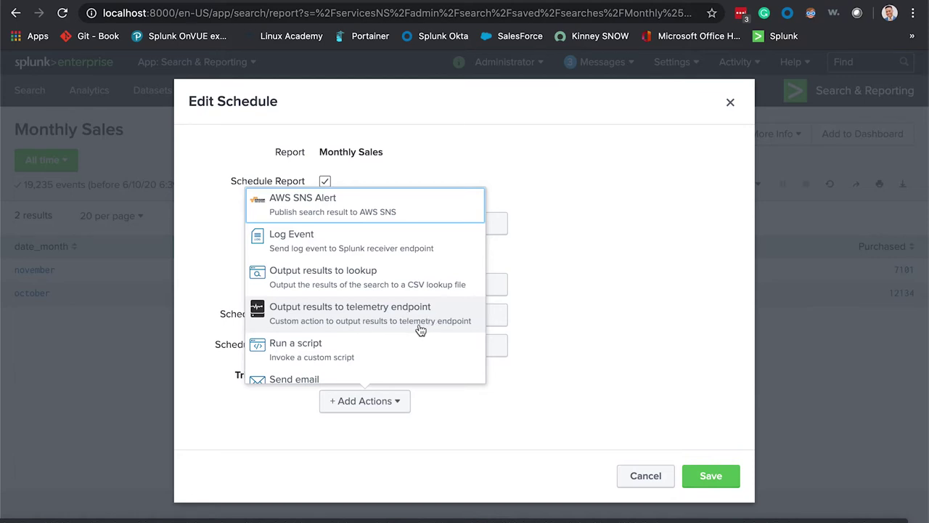
{"action": "scroll", "coordinate": [410, 326], "scroll_direction": "down", "scroll_amount": 3}
{"action": "scroll", "coordinate": [407, 327], "scroll_direction": "up", "scroll_amount": 2}
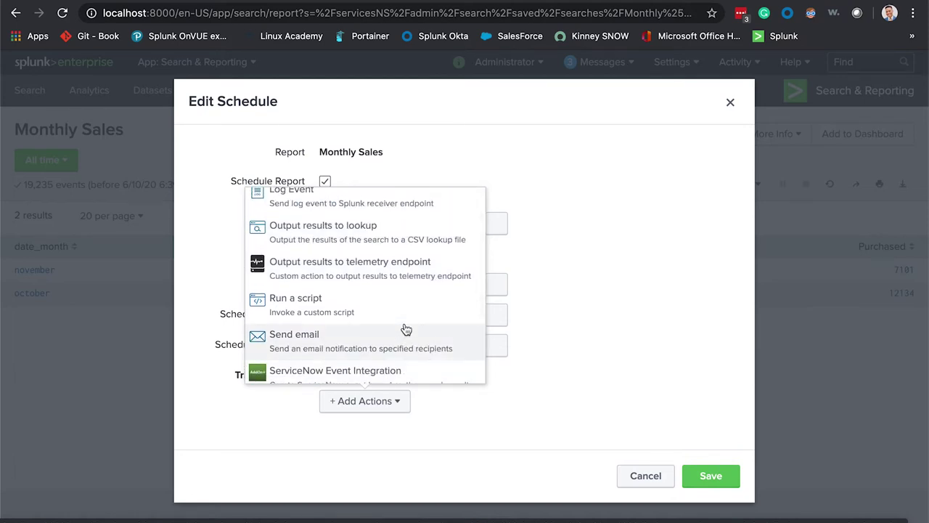
{"action": "scroll", "coordinate": [407, 328], "scroll_direction": "down", "scroll_amount": 3}
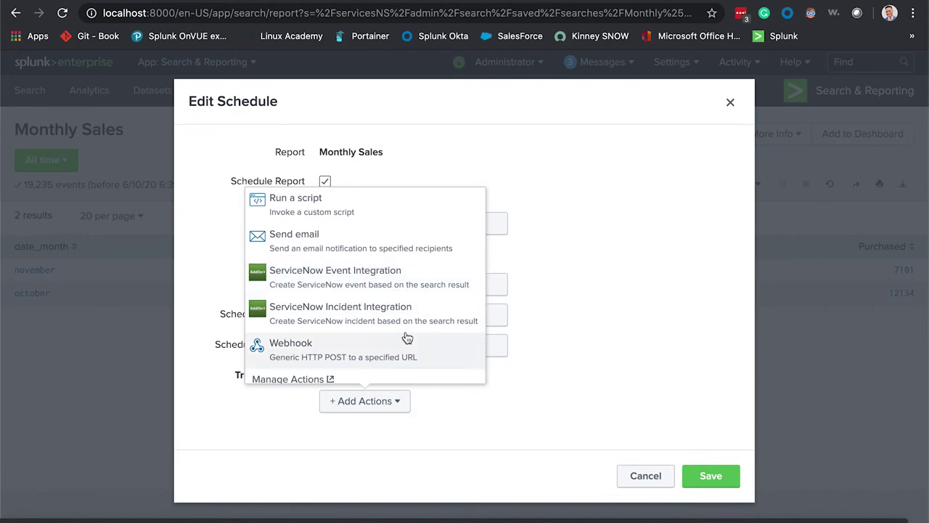
{"action": "left_click", "coordinate": [613, 277]}
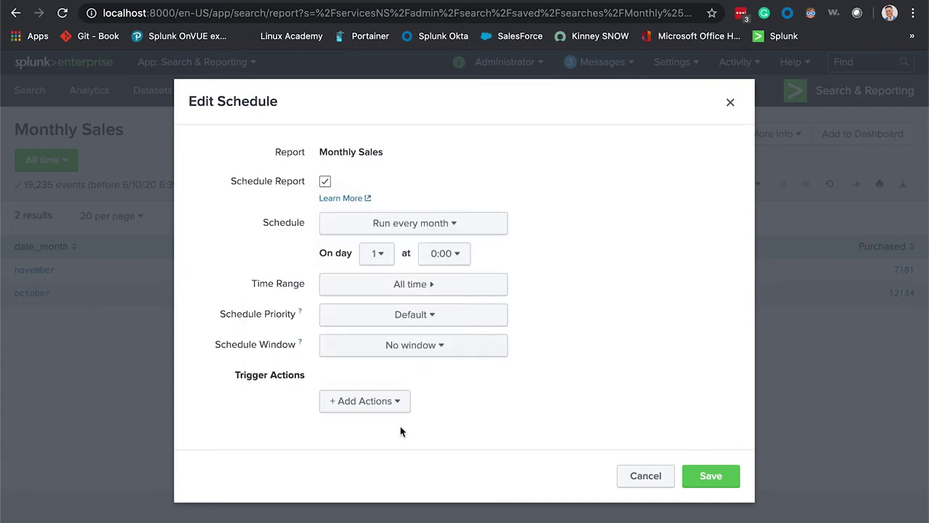
{"action": "left_click", "coordinate": [706, 477]}
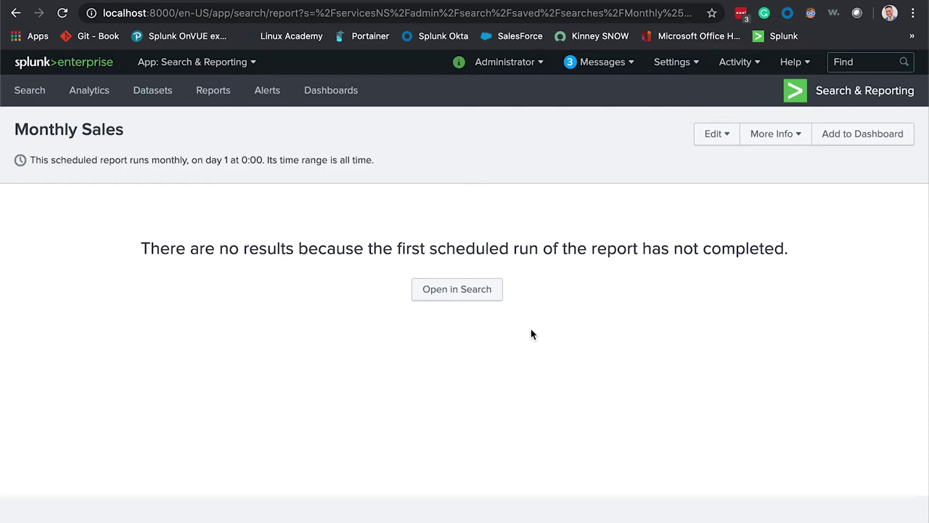
Reopen the Monthly Sales report in Search to extend its query.
{"action": "left_click", "coordinate": [478, 297]}
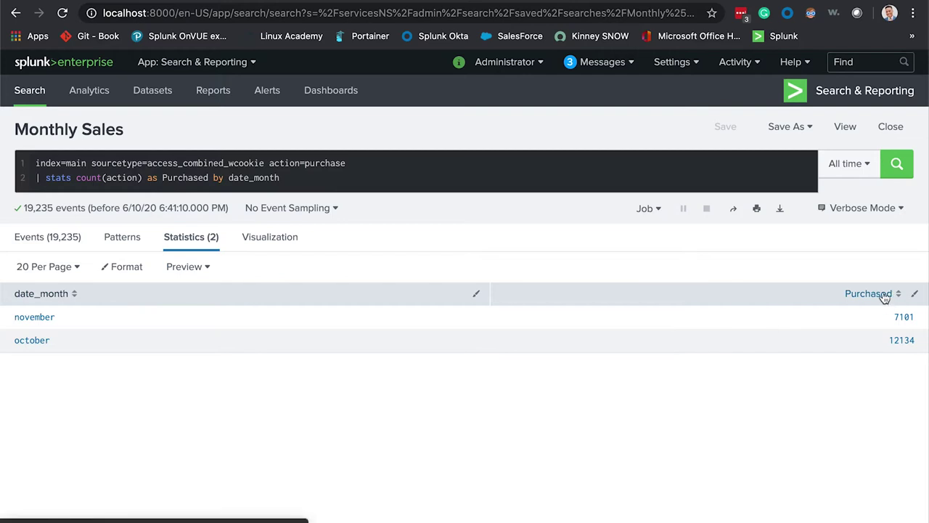
{"action": "left_click", "coordinate": [306, 181]}
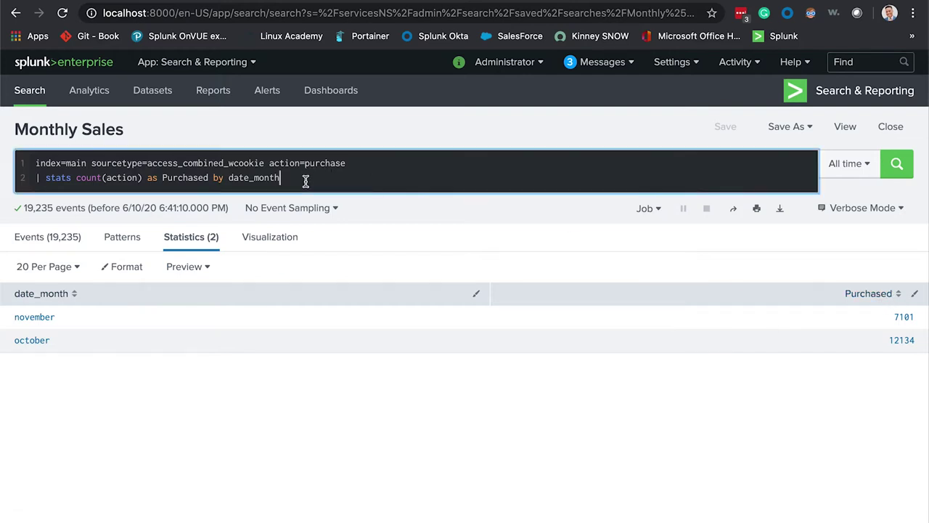
Add '| rename date_month as Month, Purchased as "Total Sales"', rerun, and begin a '| sort -Month' line.
{"action": "key", "text": "shift+Return"}
{"action": "type", "text": "| "}
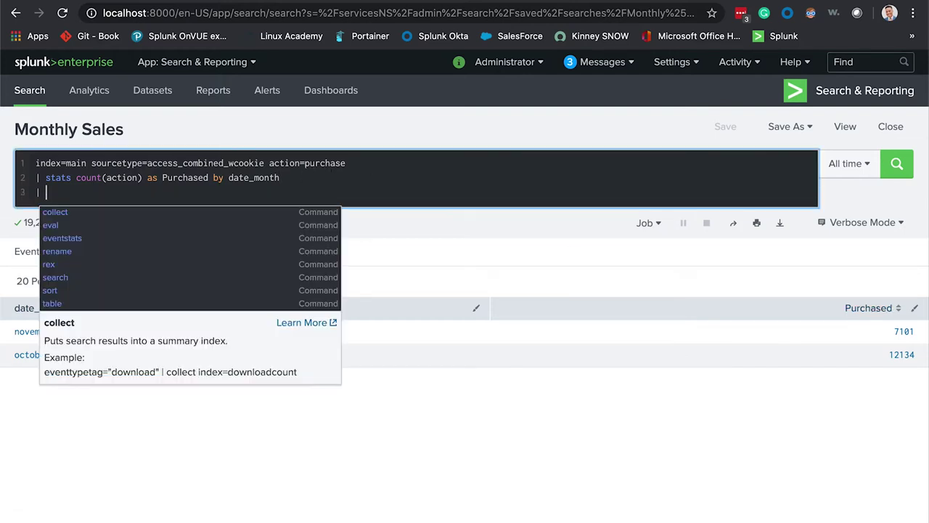
{"action": "type", "text": "rename "}
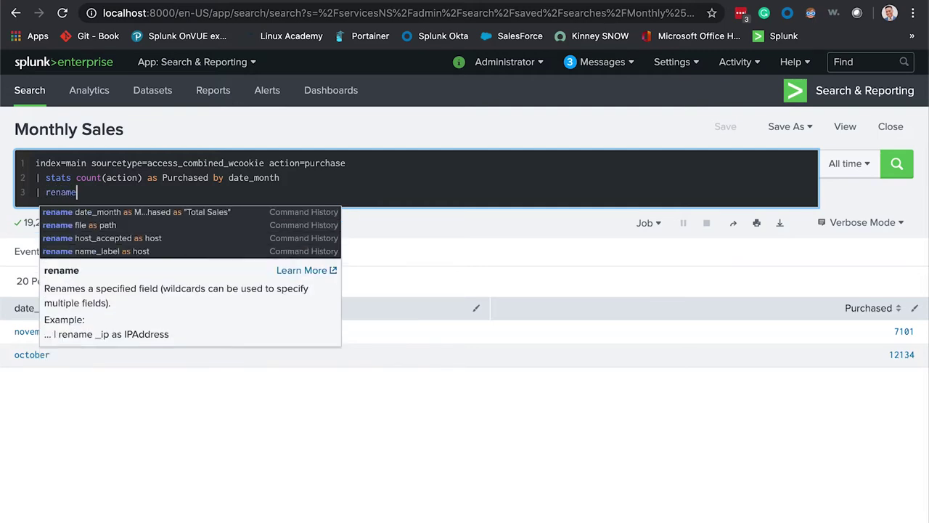
{"action": "type", "text": "da"}
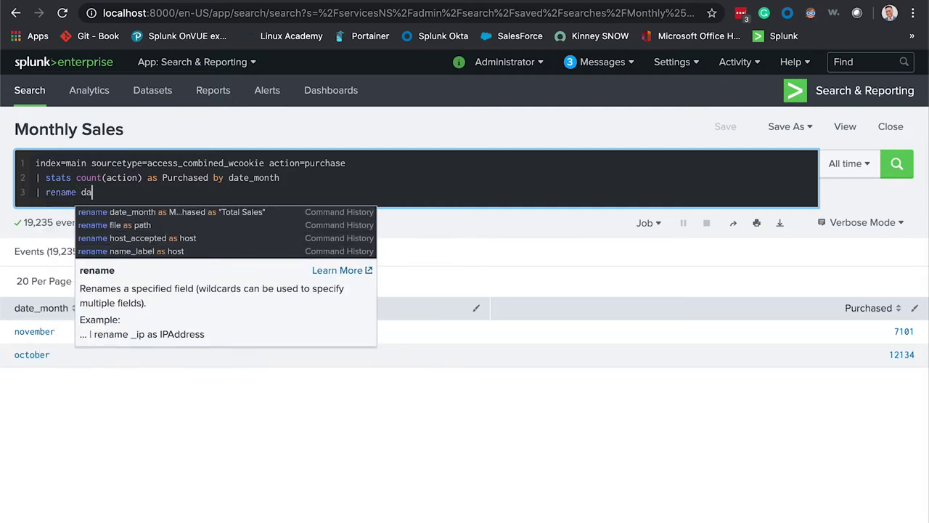
{"action": "type", "text": "te_"}
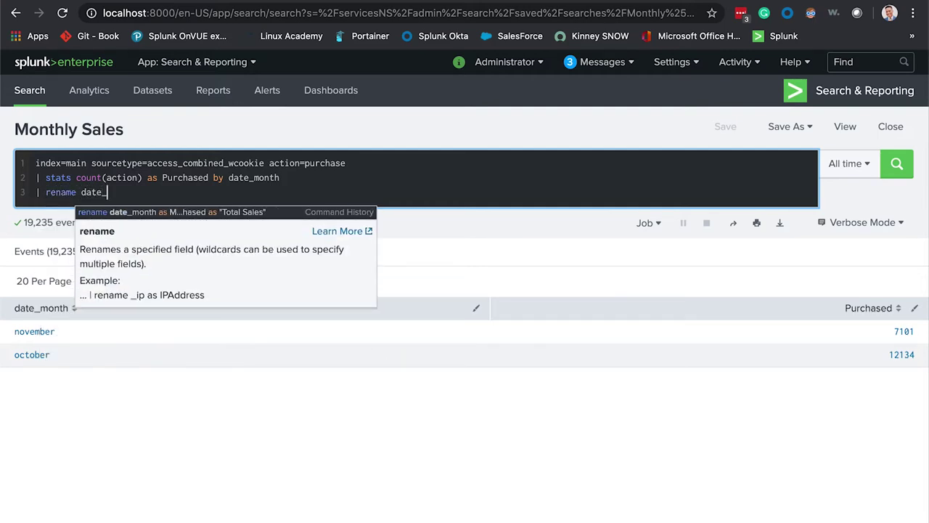
{"action": "type", "text": "month a"}
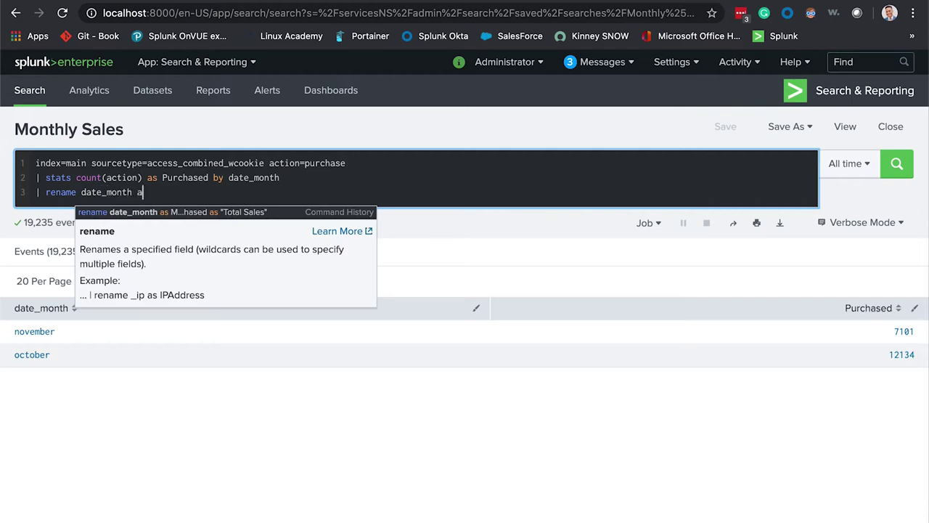
{"action": "type", "text": "s Month, "}
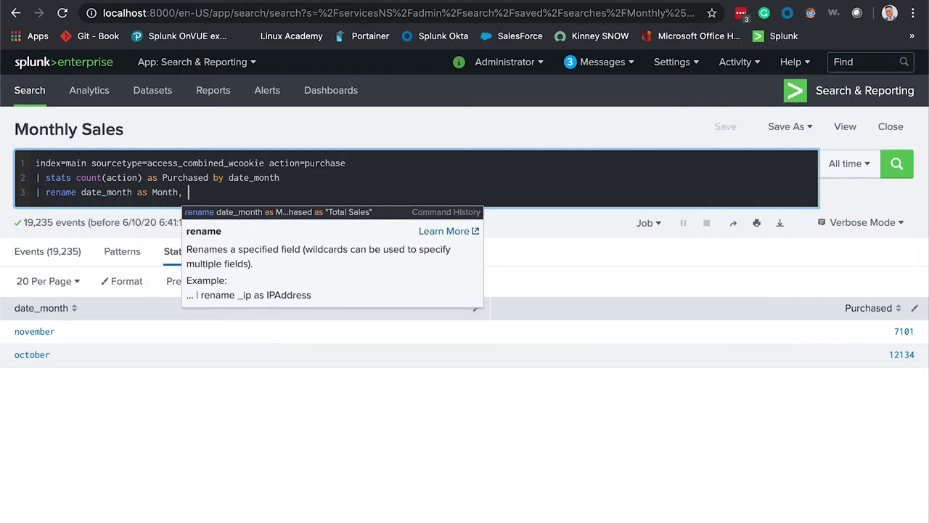
{"action": "type", "text": "Purchased"}
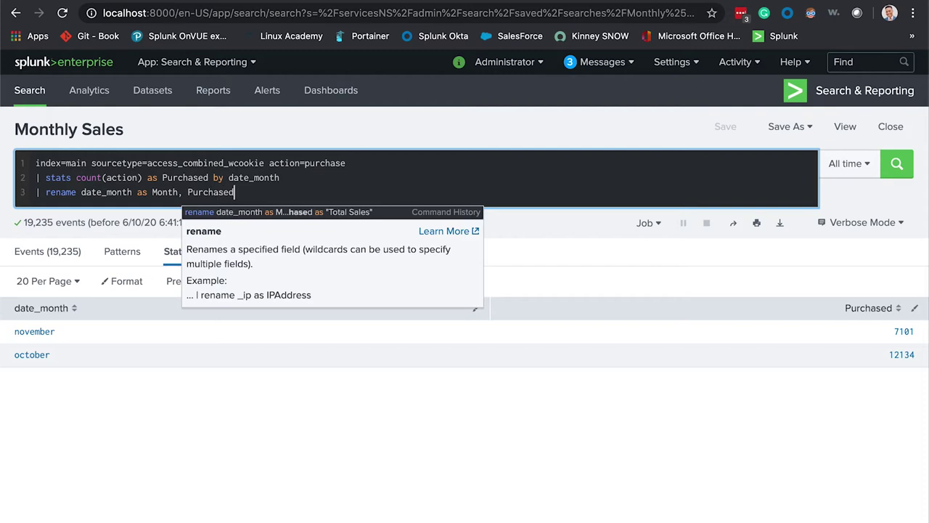
{"action": "type", "text": " as \"Total"}
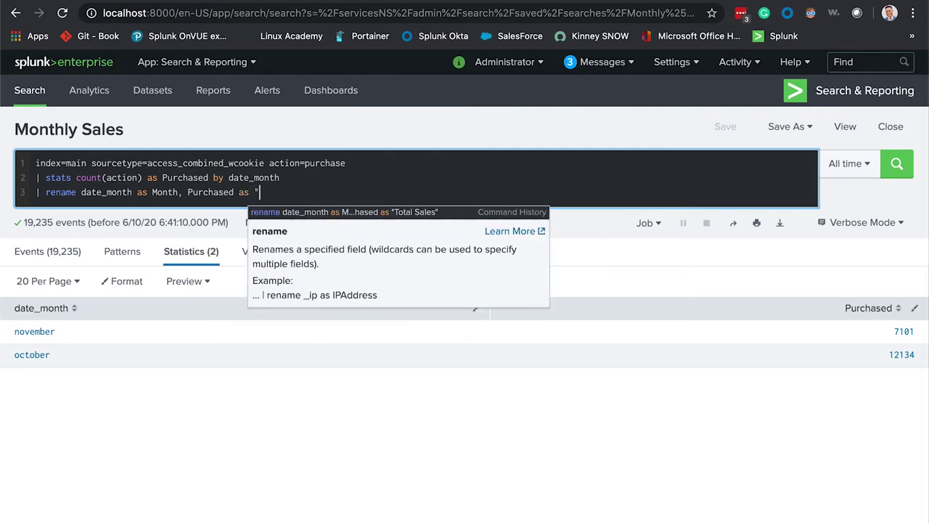
{"action": "type", "text": " Sales\""}
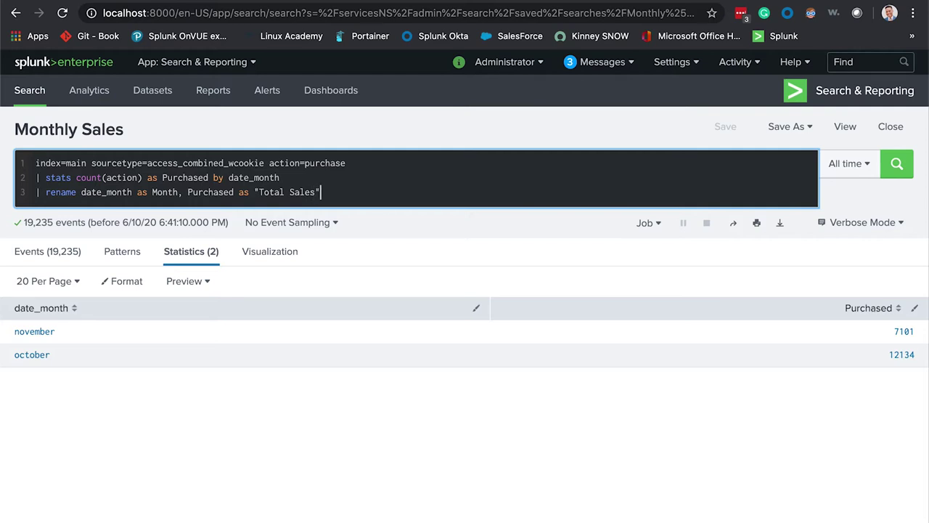
{"action": "key", "text": "Return"}
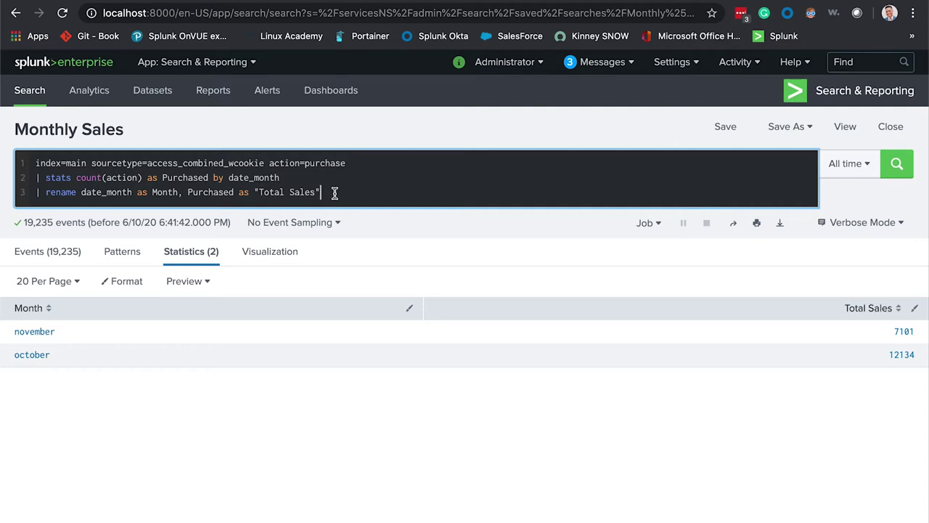
{"action": "key", "text": "shift+Return"}
{"action": "type", "text": "| so"}
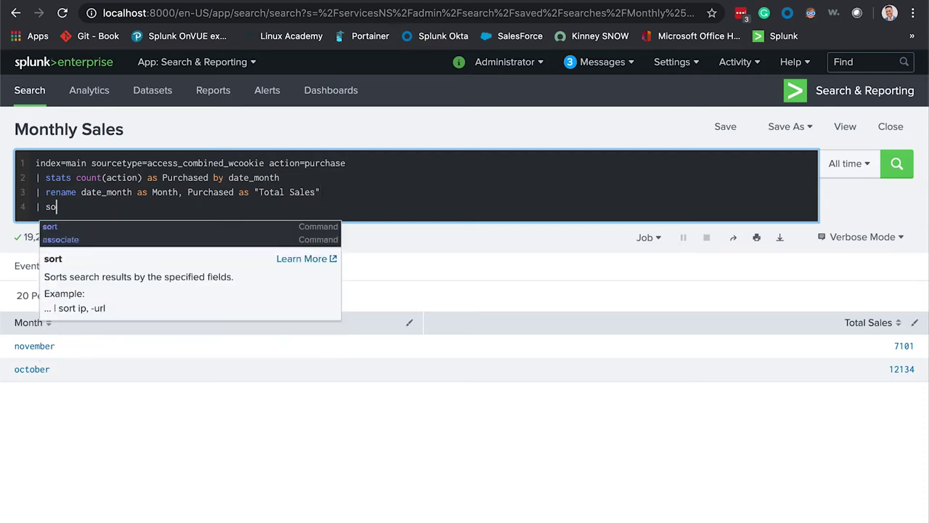
{"action": "type", "text": "rt -"}
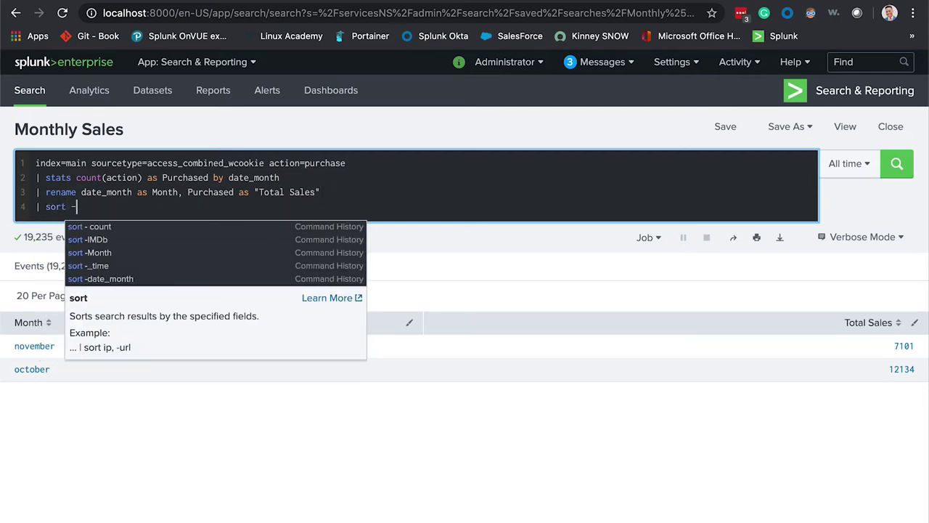
{"action": "type", "text": "Month"}
Rerun the query with '| sort -Month' so october 12134 lists before november 7101.
{"action": "key", "text": "Return"}
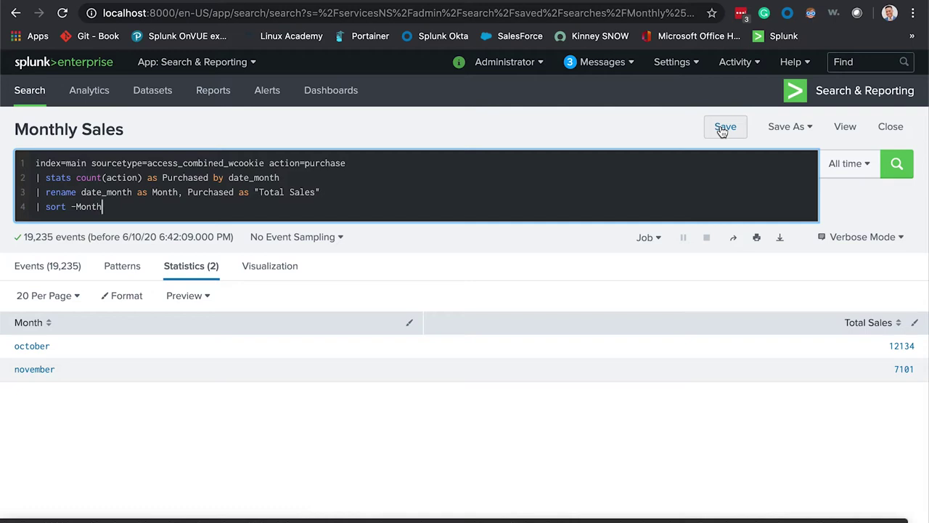
Save the edited Monthly Sales report and reopen it as a search.
{"action": "left_click", "coordinate": [722, 128]}
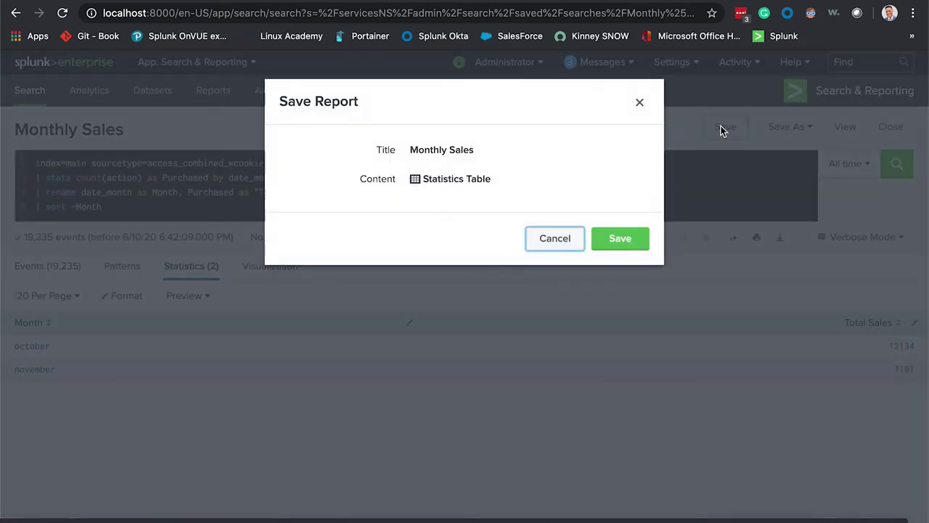
{"action": "left_click", "coordinate": [626, 245]}
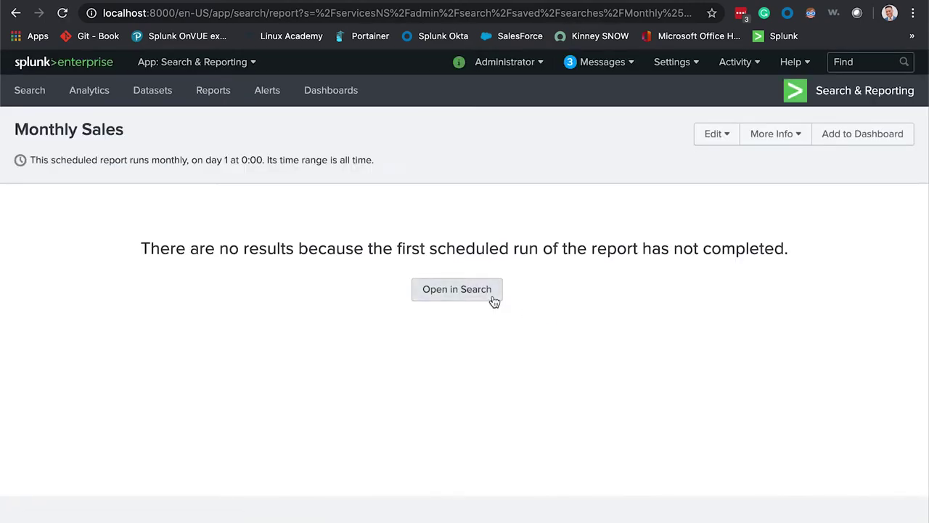
{"action": "left_click", "coordinate": [491, 296]}
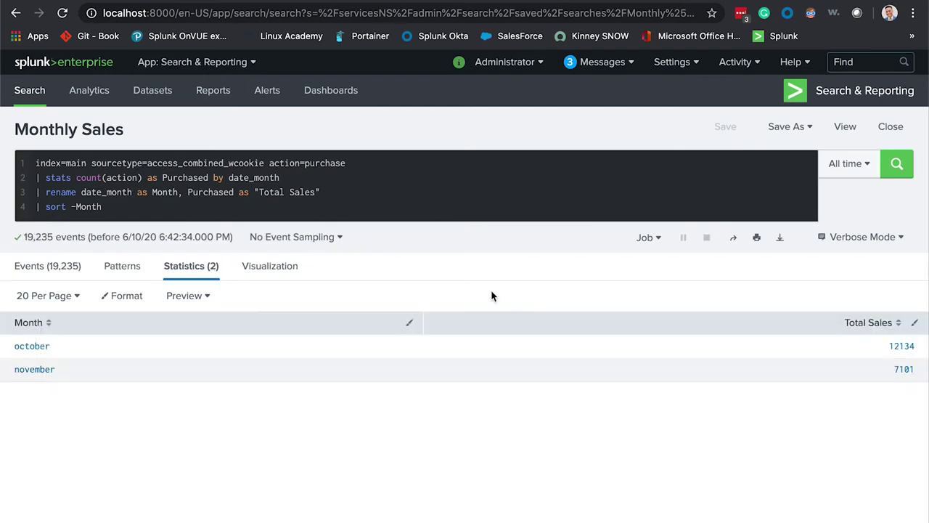
Filter the Reports list by 'monthly sales'.
{"action": "left_click", "coordinate": [221, 99]}
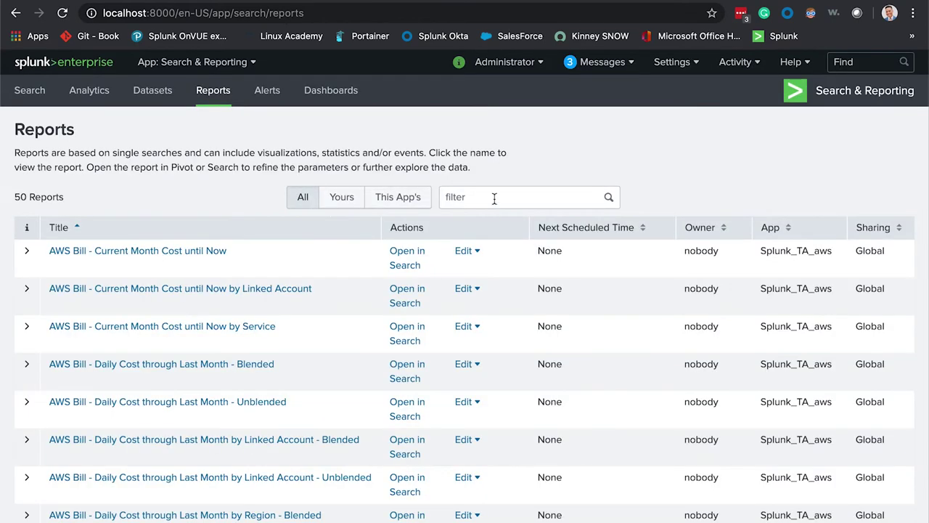
{"action": "left_click", "coordinate": [494, 199]}
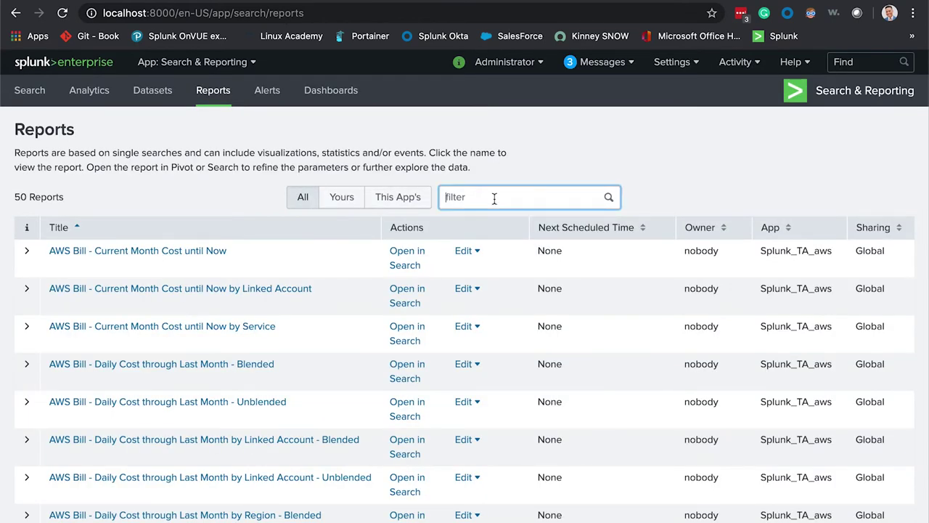
{"action": "type", "text": "monthly"}
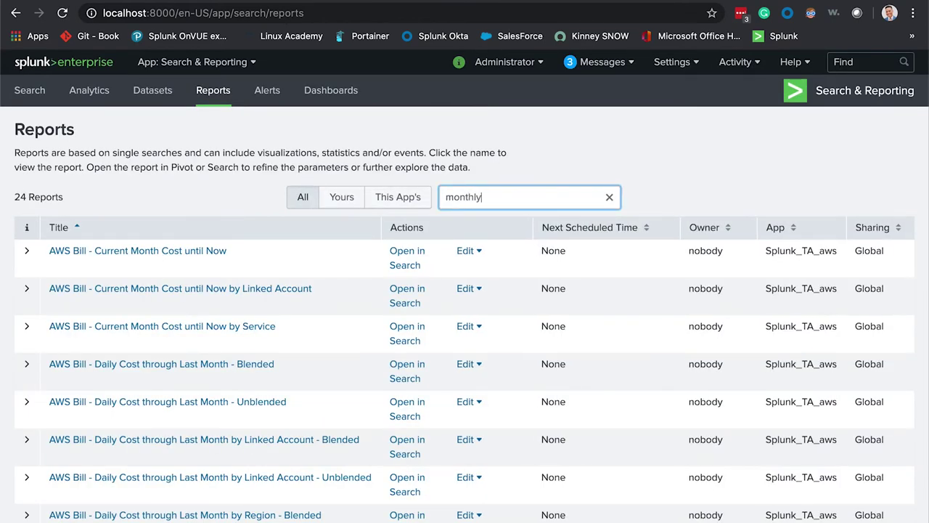
{"action": "type", "text": " sales"}
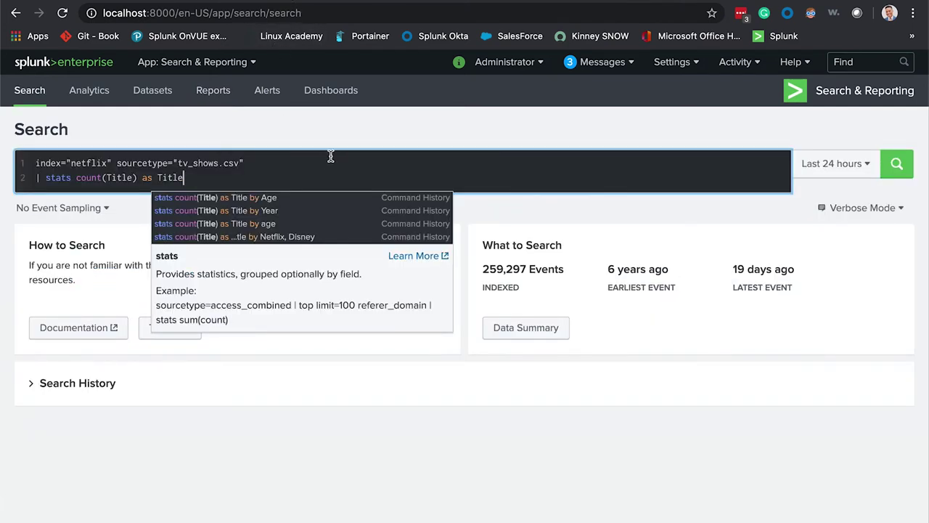
Set the netflix tv_shows.csv title-count search to cover All time.
{"action": "left_click", "coordinate": [327, 171]}
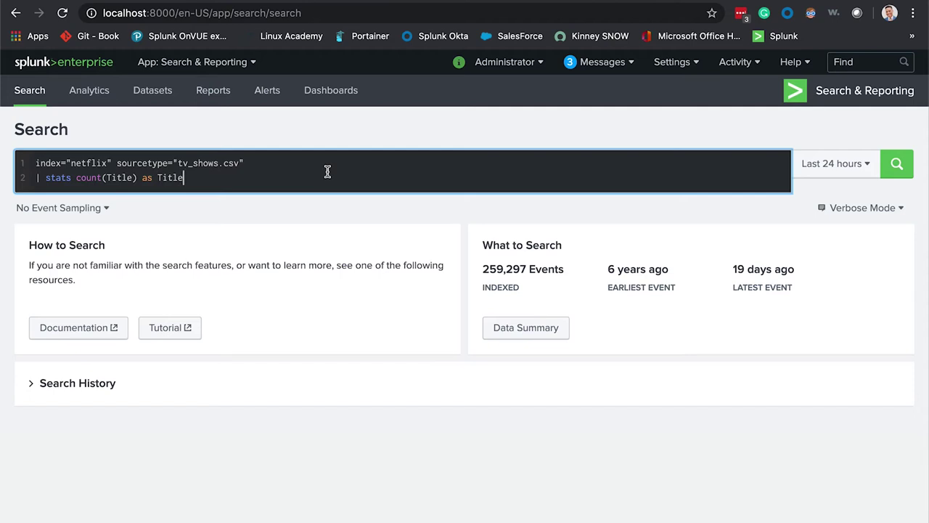
{"action": "left_click", "coordinate": [831, 163]}
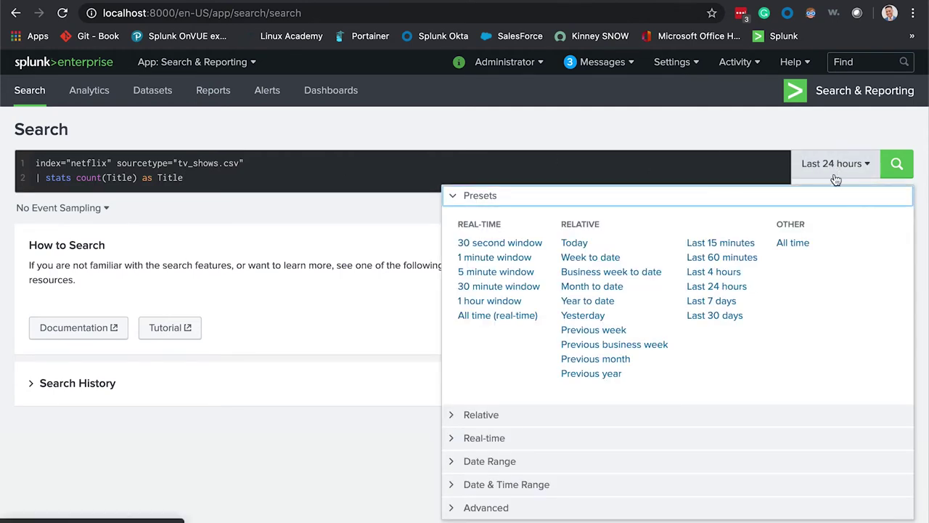
{"action": "left_click", "coordinate": [791, 242]}
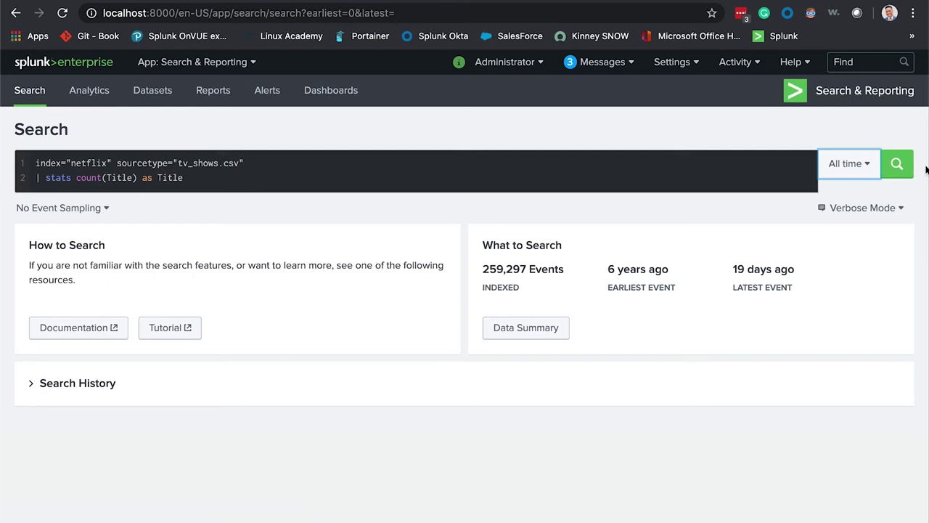
Run the title count, getting 5611 titles, and switch to the chart view.
{"action": "left_click", "coordinate": [900, 166]}
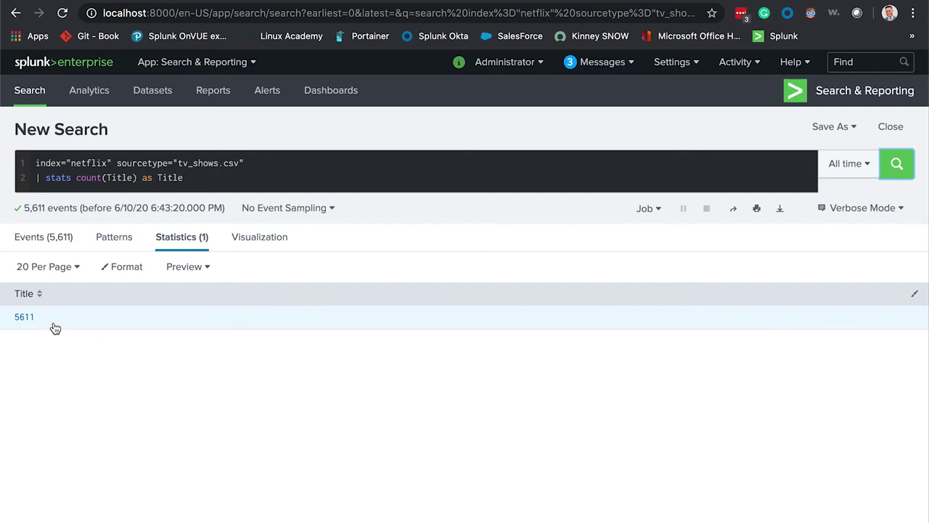
{"action": "left_click", "coordinate": [244, 247]}
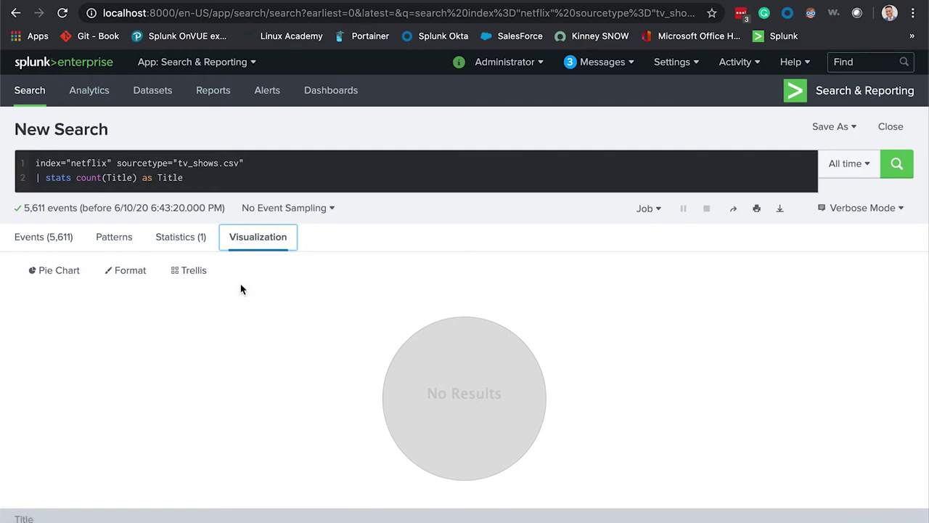
Change the visualization from Pie Chart to Single Value, showing 5,611.
{"action": "left_click", "coordinate": [72, 275]}
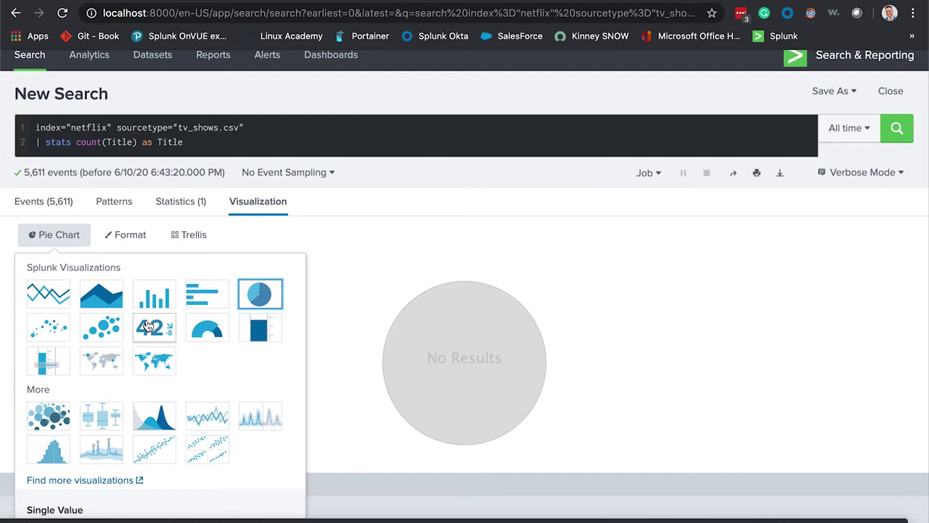
{"action": "scroll", "coordinate": [154, 305], "scroll_direction": "down", "scroll_amount": 1}
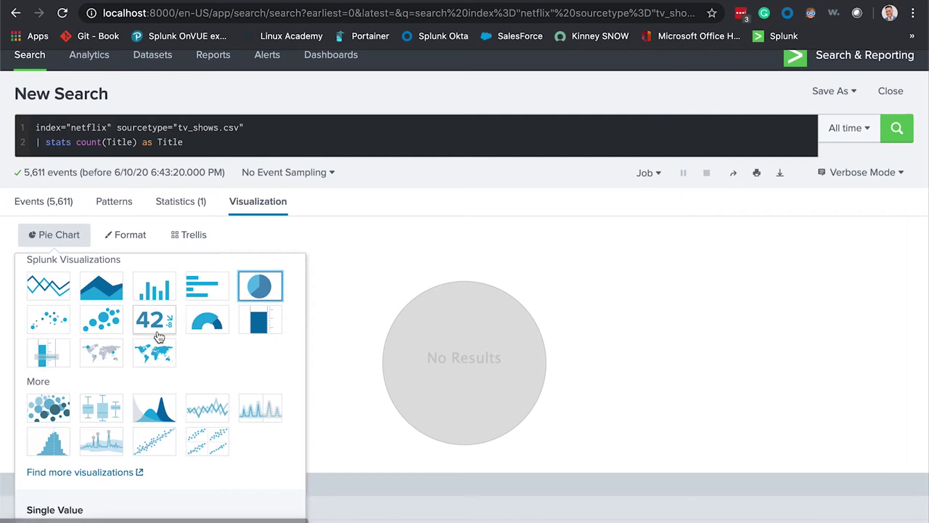
{"action": "scroll", "coordinate": [157, 336], "scroll_direction": "down", "scroll_amount": 2}
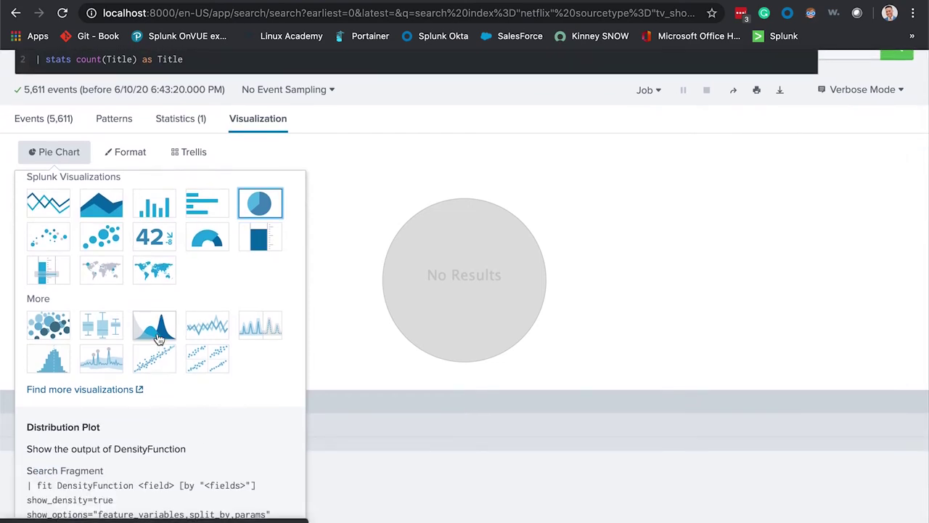
{"action": "scroll", "coordinate": [158, 339], "scroll_direction": "up", "scroll_amount": 1}
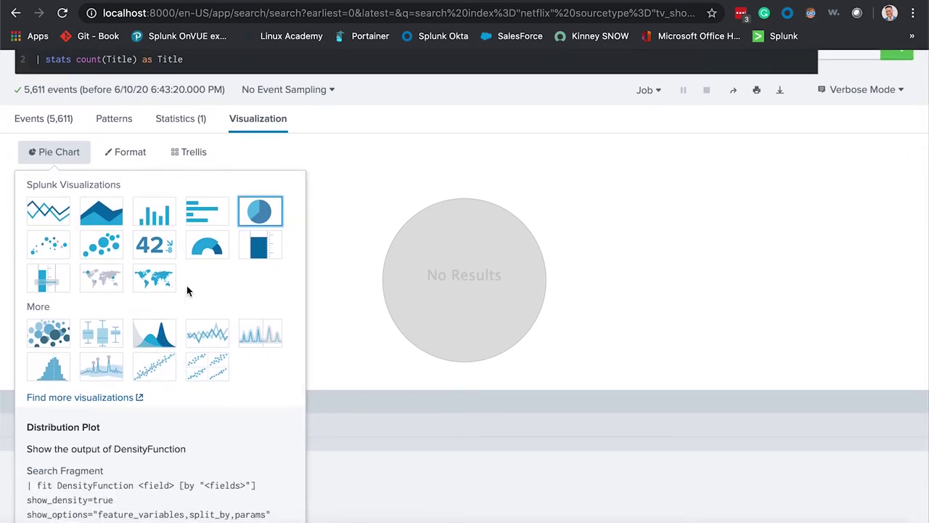
{"action": "scroll", "coordinate": [159, 247], "scroll_direction": "up", "scroll_amount": 1}
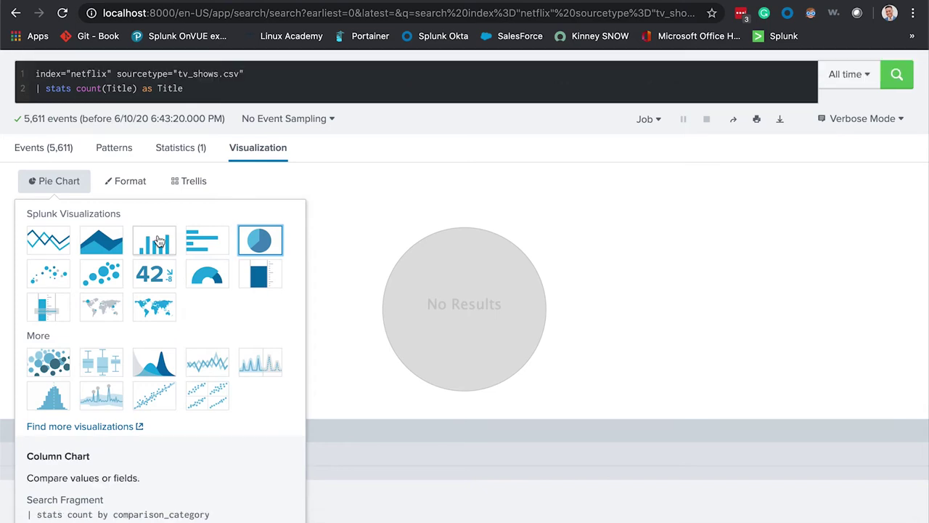
{"action": "left_click", "coordinate": [150, 279]}
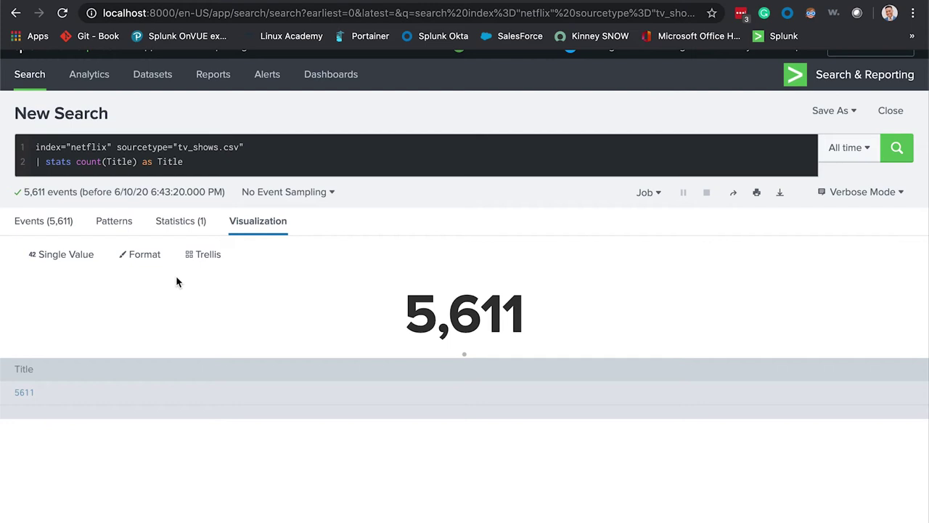
{"action": "left_click", "coordinate": [834, 110]}
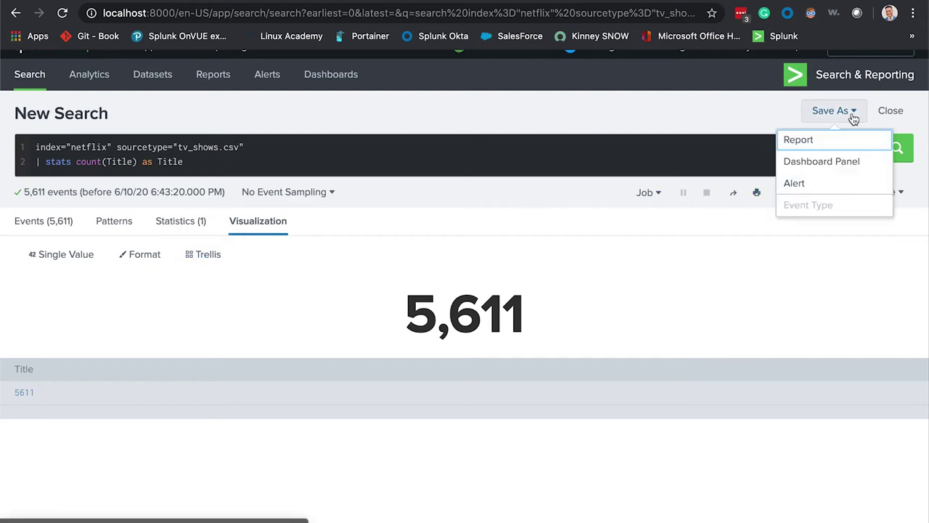
Save the 5,611 count as panel 'Total Movies/tv shows' on a new 'Movie & Tv shows' dashboard and view it.
{"action": "left_click", "coordinate": [839, 162]}
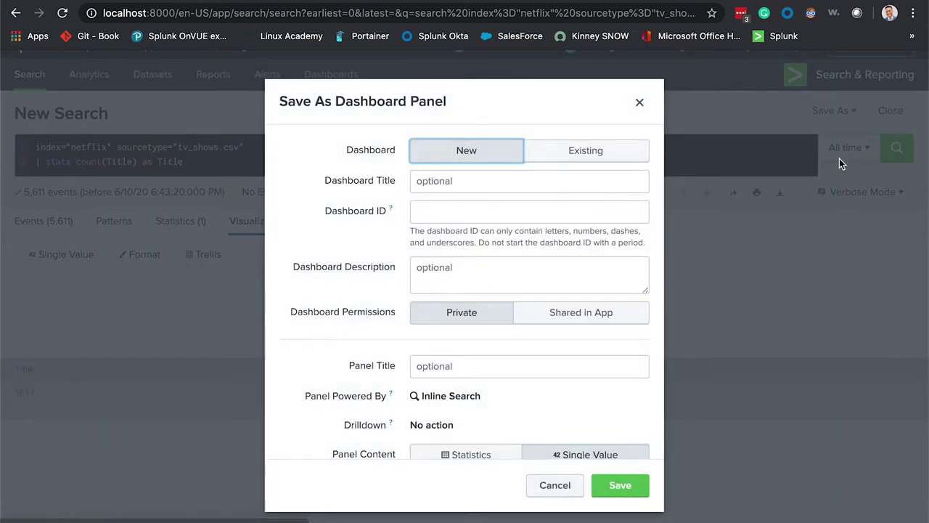
{"action": "left_click", "coordinate": [468, 181]}
{"action": "type", "text": "T"}
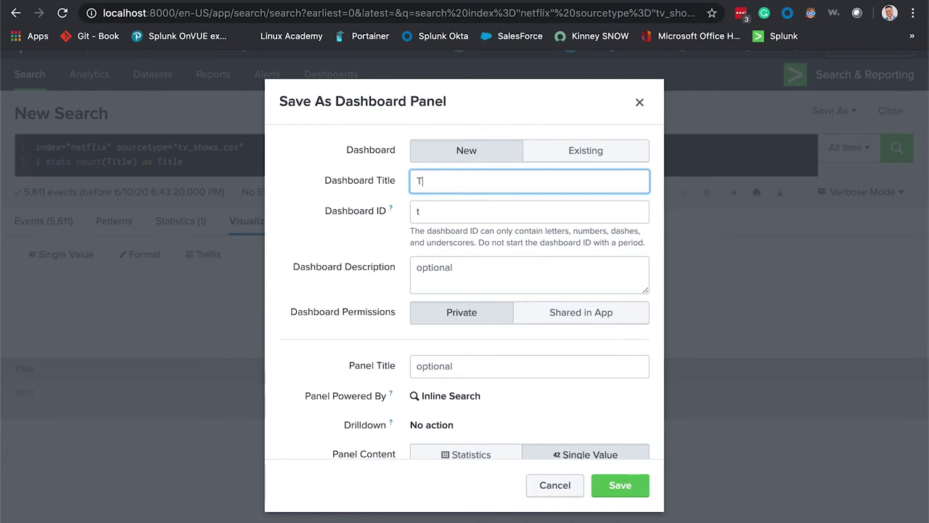
{"action": "type", "text": "otal"}
{"action": "key", "text": "BackSpace"}
{"action": "key", "text": "BackSpace"}
{"action": "key", "text": "BackSpace"}
{"action": "key", "text": "BackSpace"}
{"action": "key", "text": "BackSpace"}
{"action": "type", "text": "Movie & Tv shows"}
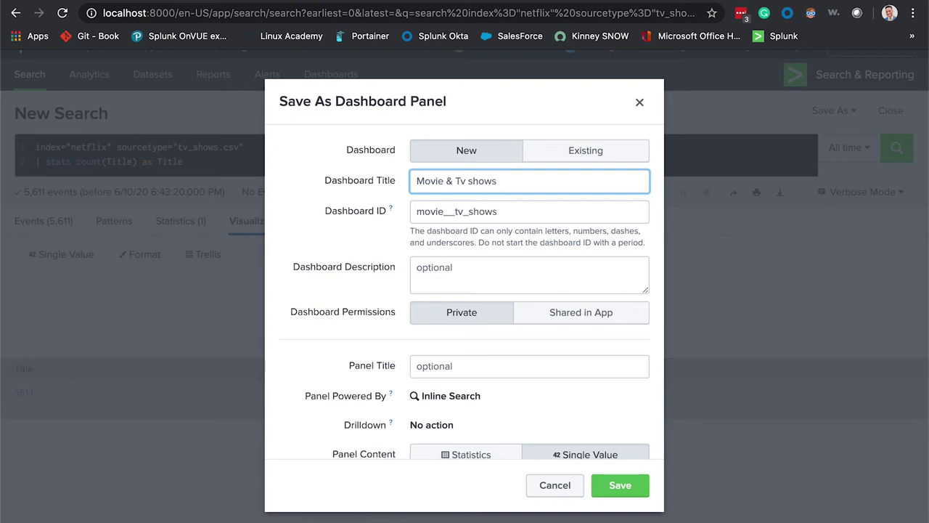
{"action": "left_click", "coordinate": [492, 368]}
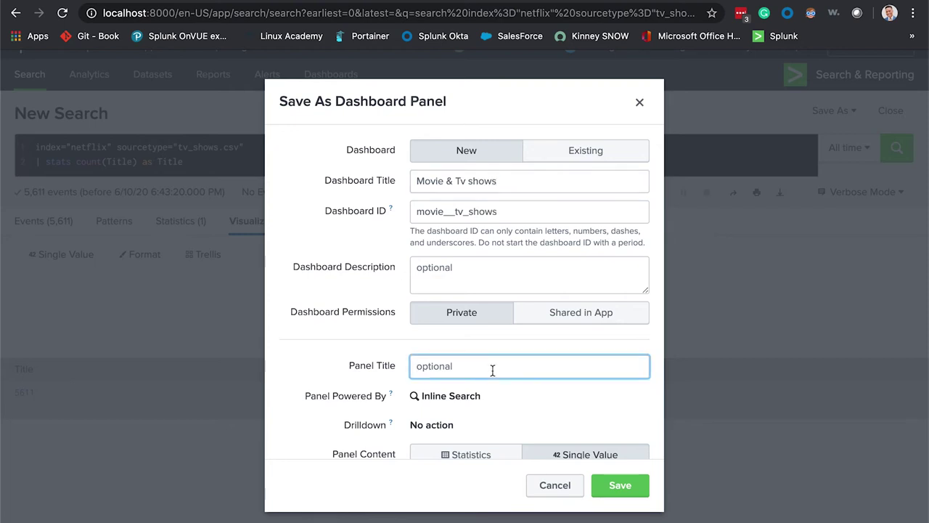
{"action": "type", "text": "Total Movies"}
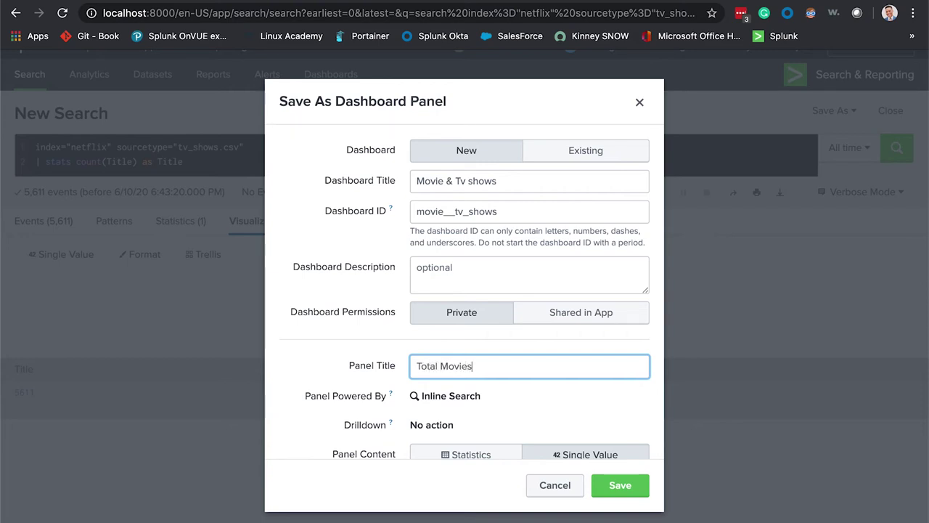
{"action": "type", "text": "/tv shows"}
{"action": "key", "text": "Return"}
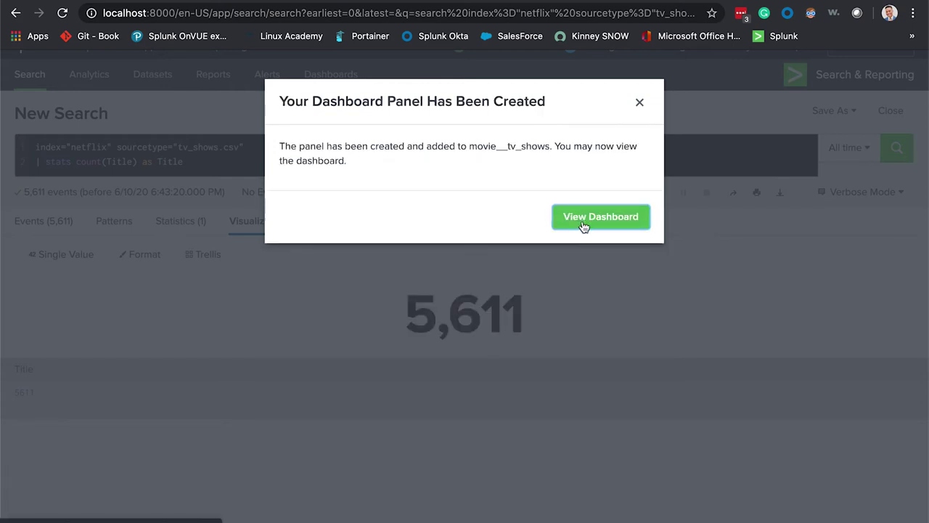
{"action": "left_click", "coordinate": [584, 227]}
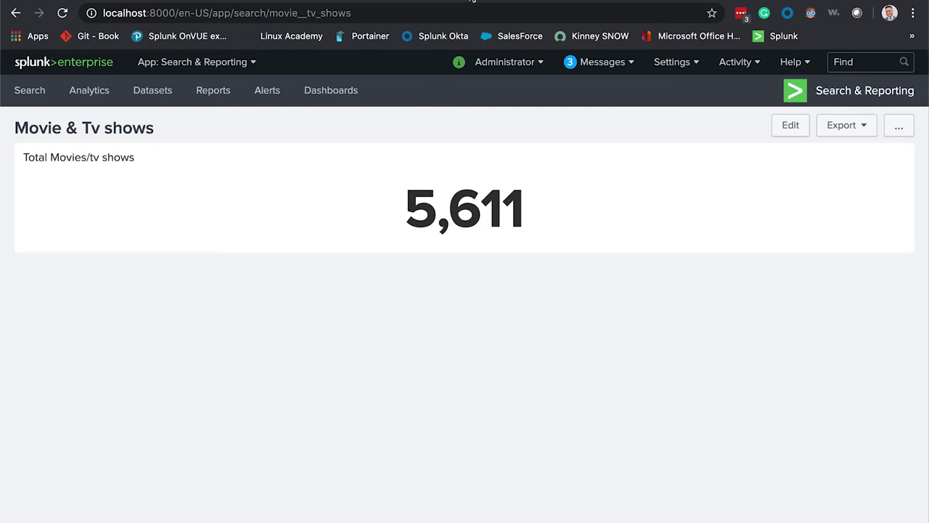
Run the title count by Age over All time, giving groups like 16+ 1018 and 7+ 848.
{"action": "left_click", "coordinate": [472, 0]}
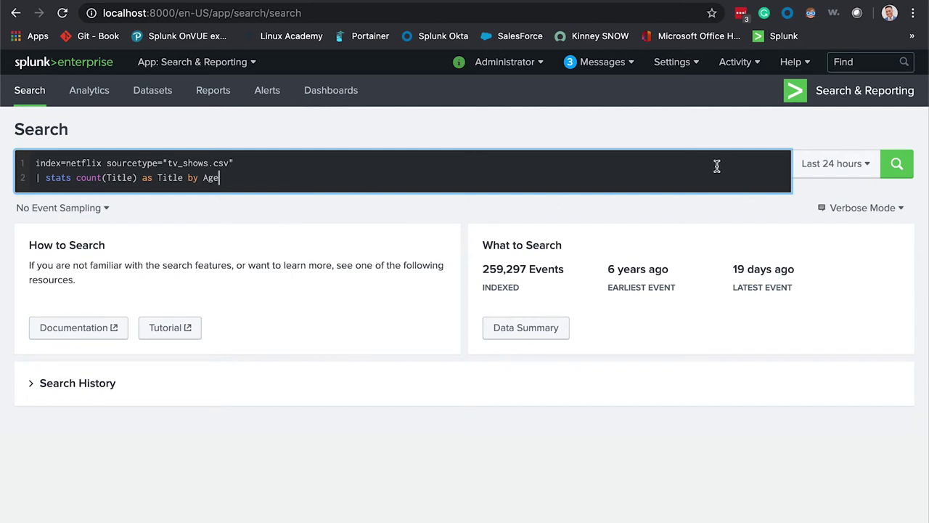
{"action": "left_click", "coordinate": [828, 167]}
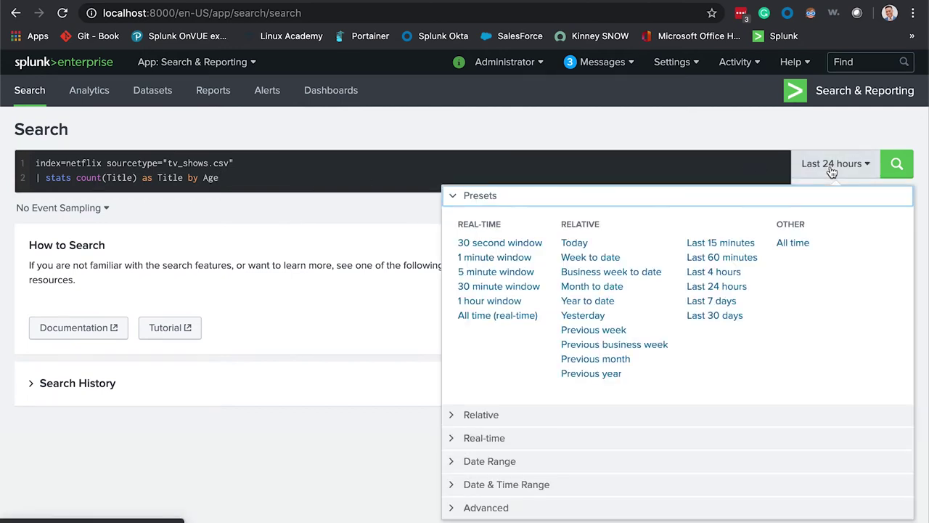
{"action": "left_click", "coordinate": [793, 245]}
{"action": "left_click", "coordinate": [897, 163]}
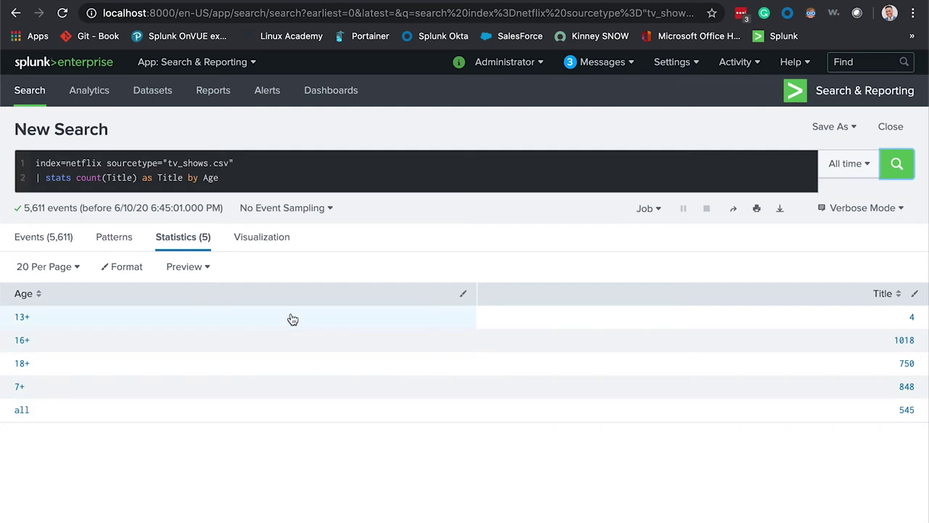
Change the Age title-count visualization from a pie chart to a horizontal Bar Chart.
{"action": "left_click", "coordinate": [251, 241]}
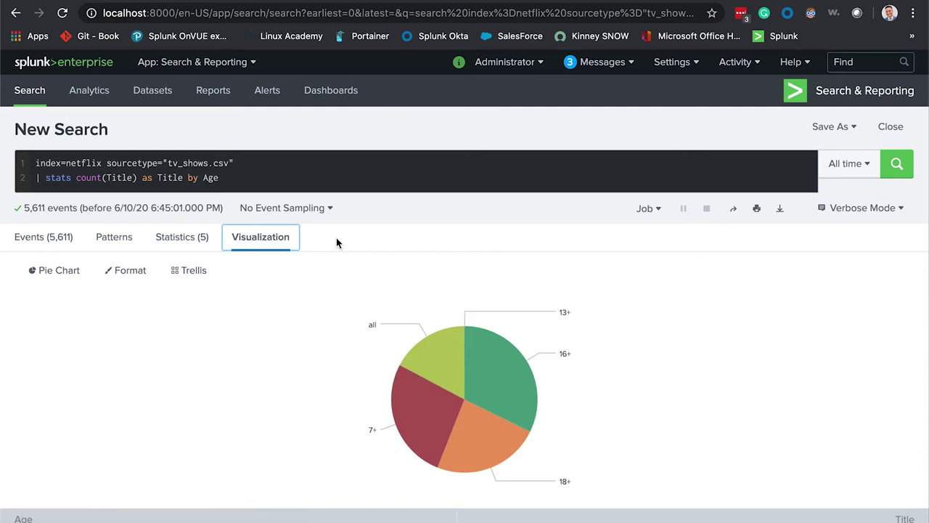
{"action": "left_click", "coordinate": [42, 279]}
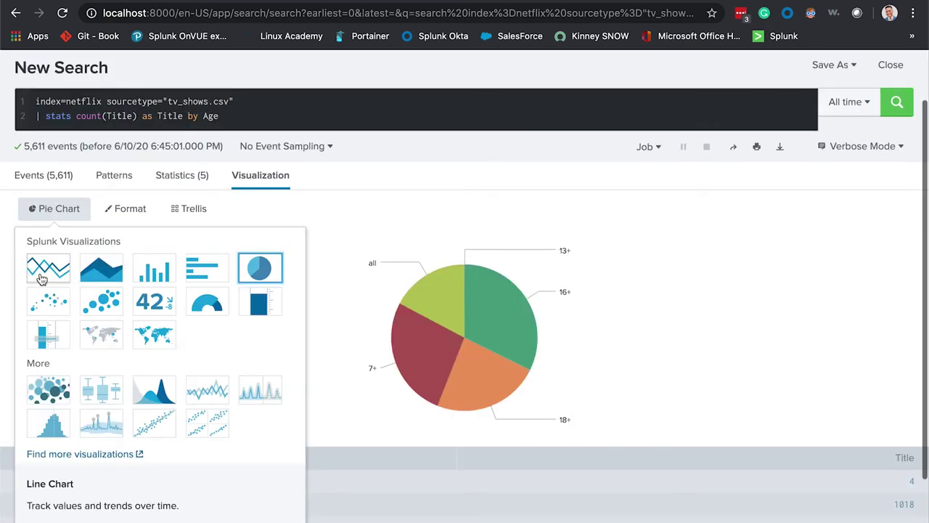
{"action": "left_click", "coordinate": [190, 275]}
{"action": "scroll", "coordinate": [190, 275], "scroll_direction": "down", "scroll_amount": 1}
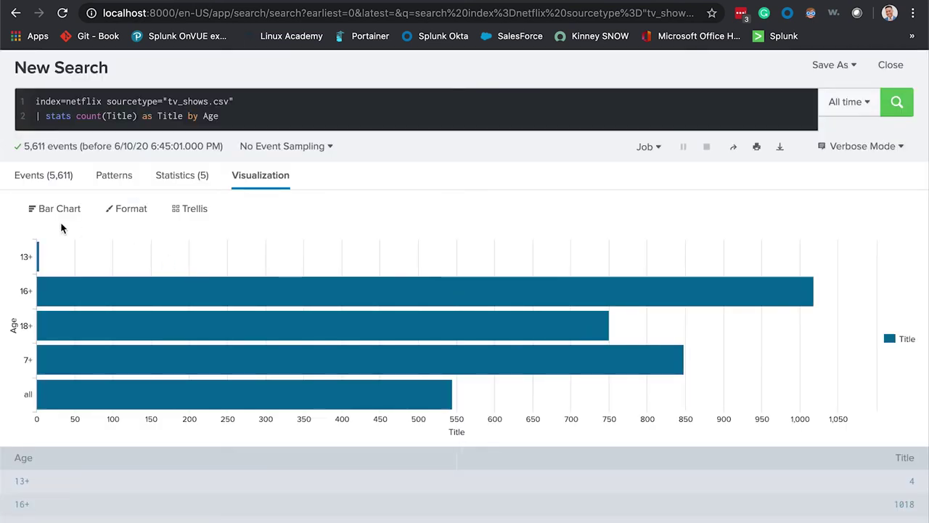
{"action": "mouse_move", "coordinate": [361, 292]}
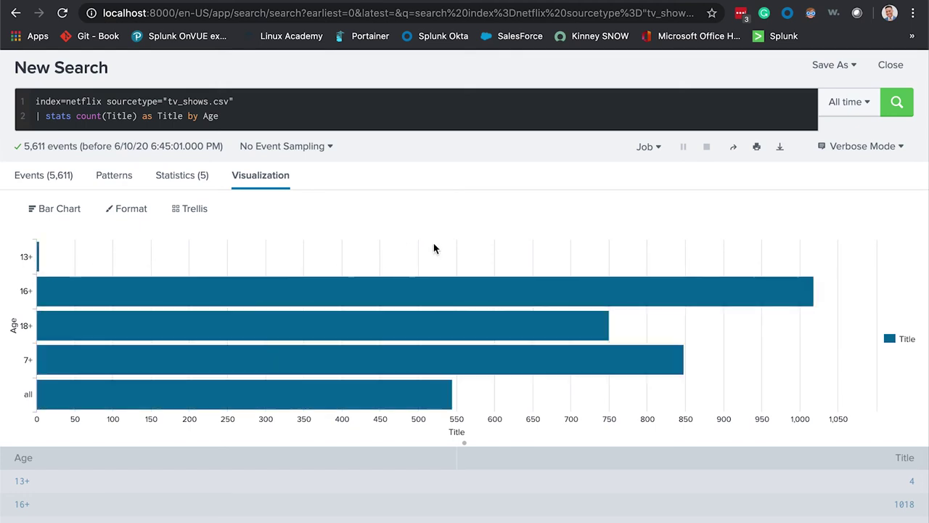
{"action": "scroll", "coordinate": [799, 126], "scroll_direction": "up", "scroll_amount": 2}
{"action": "left_click", "coordinate": [831, 126]}
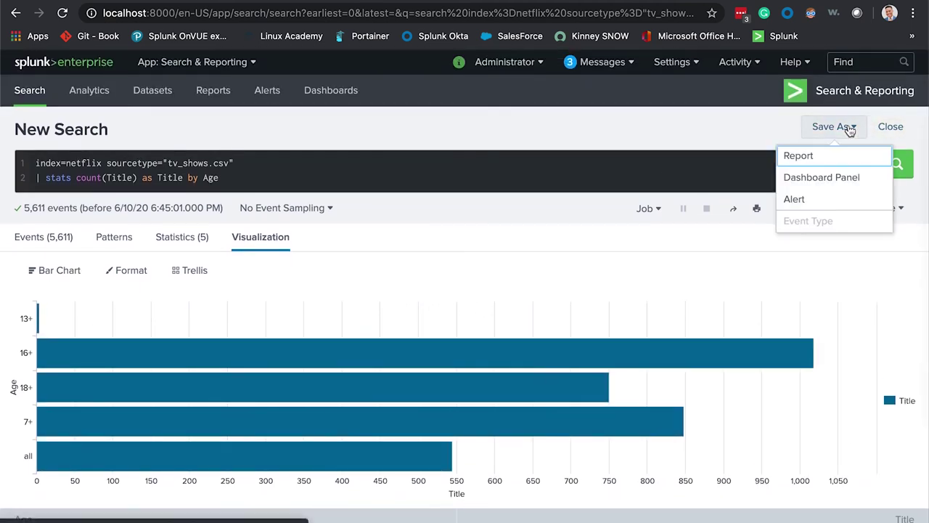
Add the age bar chart to the existing 'Movie & Tv shows' dashboard as panel 'Movies by age group'.
{"action": "left_click", "coordinate": [836, 176]}
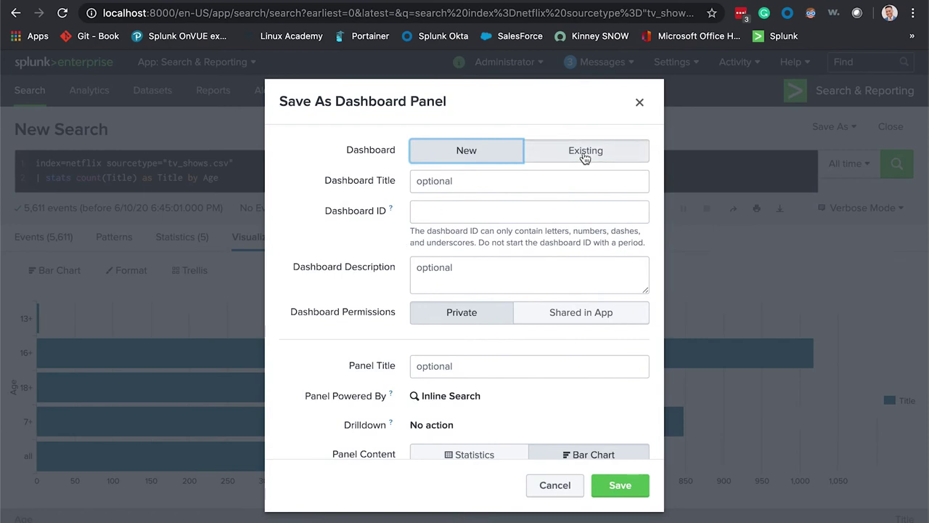
{"action": "left_click", "coordinate": [585, 154]}
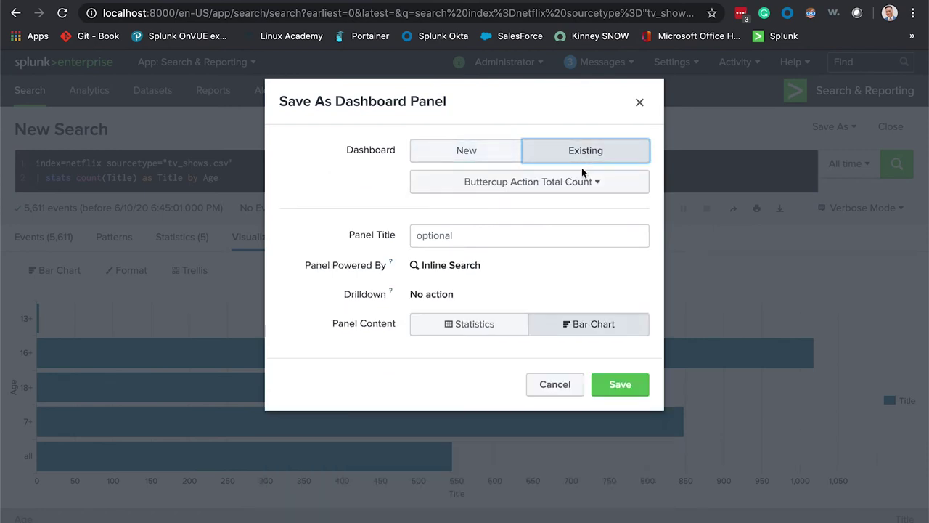
{"action": "left_click", "coordinate": [581, 182]}
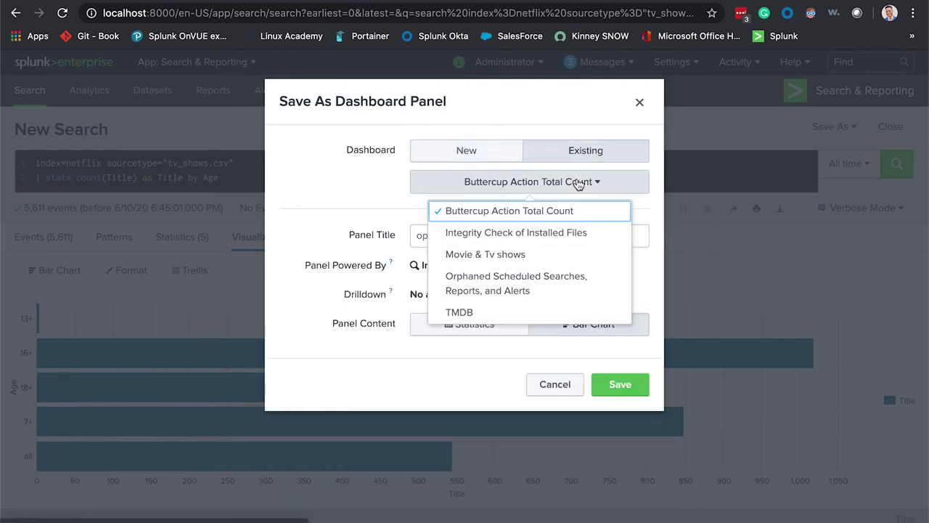
{"action": "left_click", "coordinate": [515, 262]}
{"action": "left_click", "coordinate": [495, 242]}
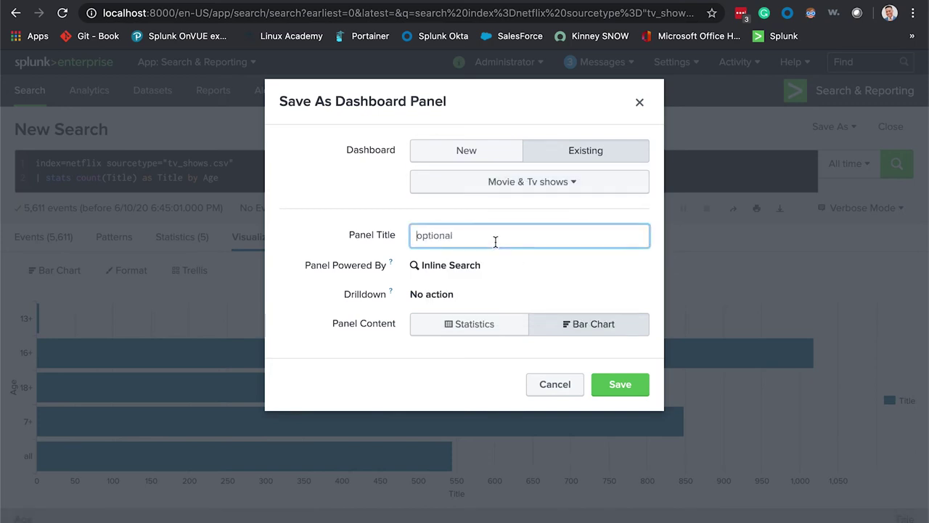
{"action": "type", "text": "Movies by"}
{"action": "left_click", "coordinate": [613, 384]}
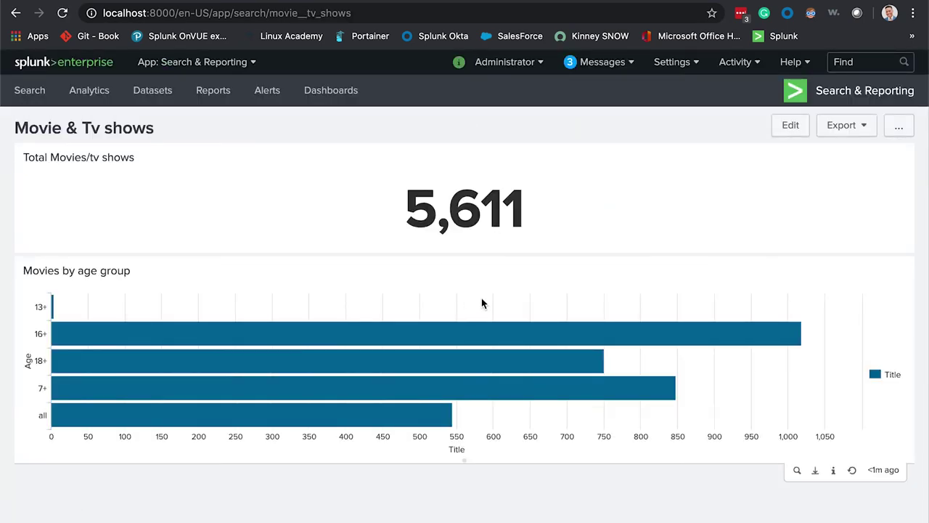
{"action": "mouse_move", "coordinate": [405, 336]}
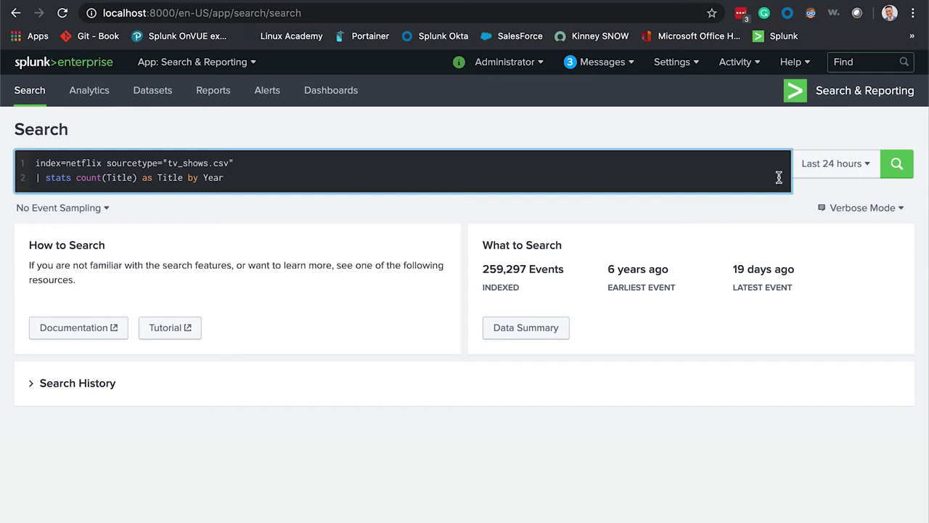
Run the title count by Year over All time, e.g. 2017: 653 and 2018: 556.
{"action": "left_click", "coordinate": [855, 169]}
{"action": "left_click", "coordinate": [793, 242]}
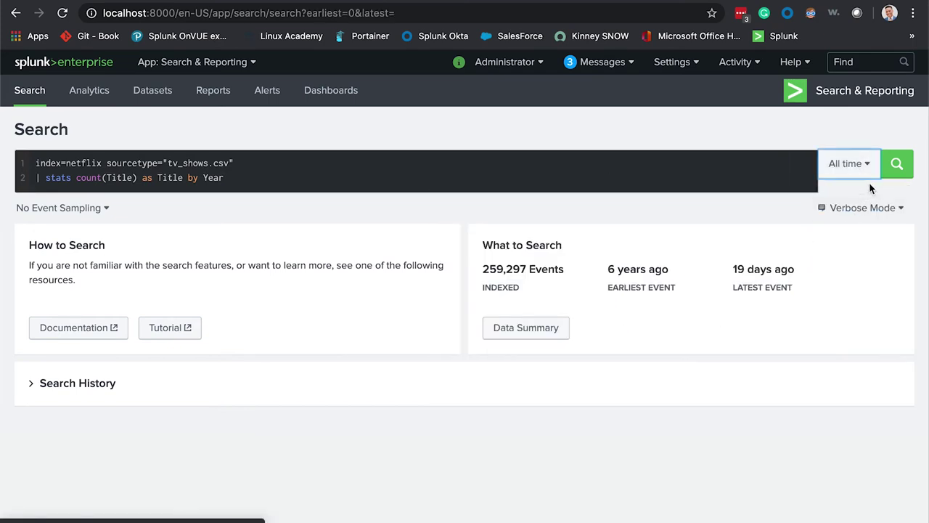
{"action": "left_click", "coordinate": [897, 163]}
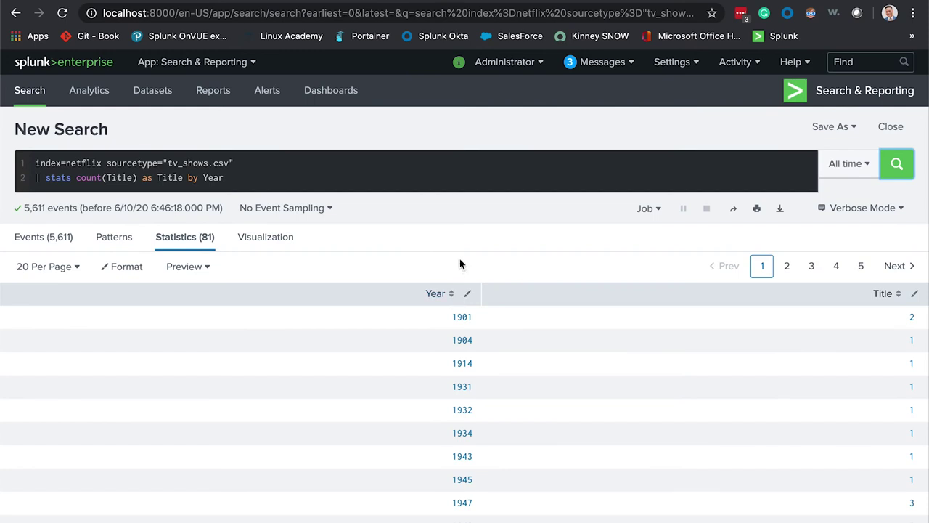
{"action": "scroll", "coordinate": [423, 354], "scroll_direction": "down", "scroll_amount": 2}
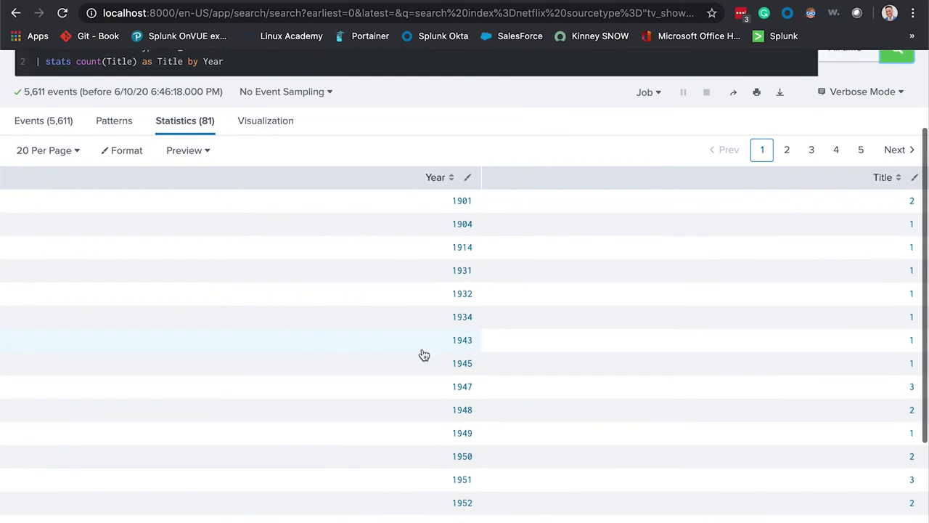
{"action": "scroll", "coordinate": [422, 354], "scroll_direction": "up", "scroll_amount": 2}
{"action": "scroll", "coordinate": [424, 334], "scroll_direction": "down", "scroll_amount": 2}
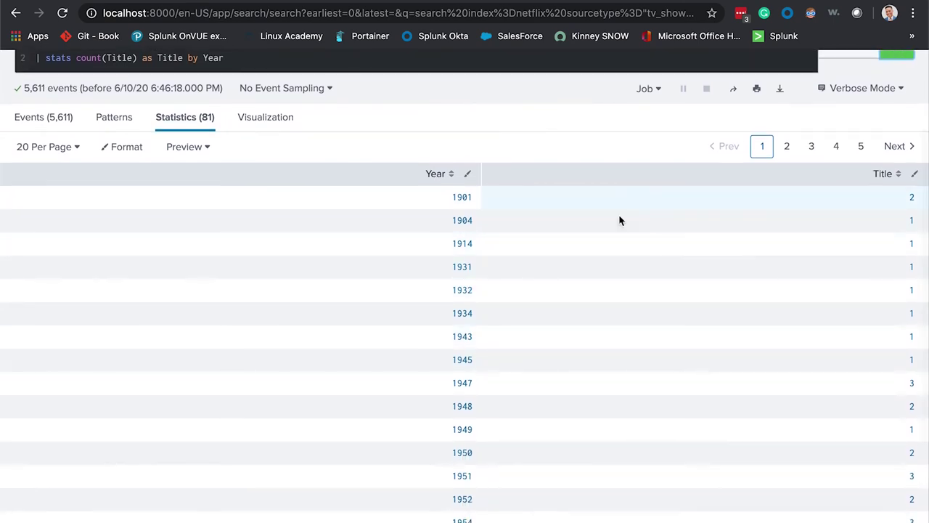
{"action": "scroll", "coordinate": [609, 250], "scroll_direction": "up", "scroll_amount": 2}
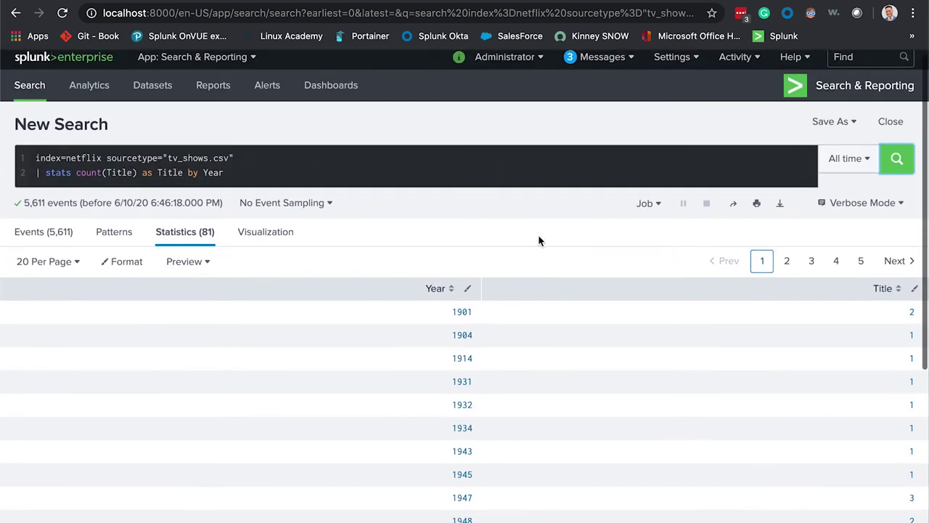
Display the per-year title counts as a pie chart.
{"action": "left_click", "coordinate": [264, 233]}
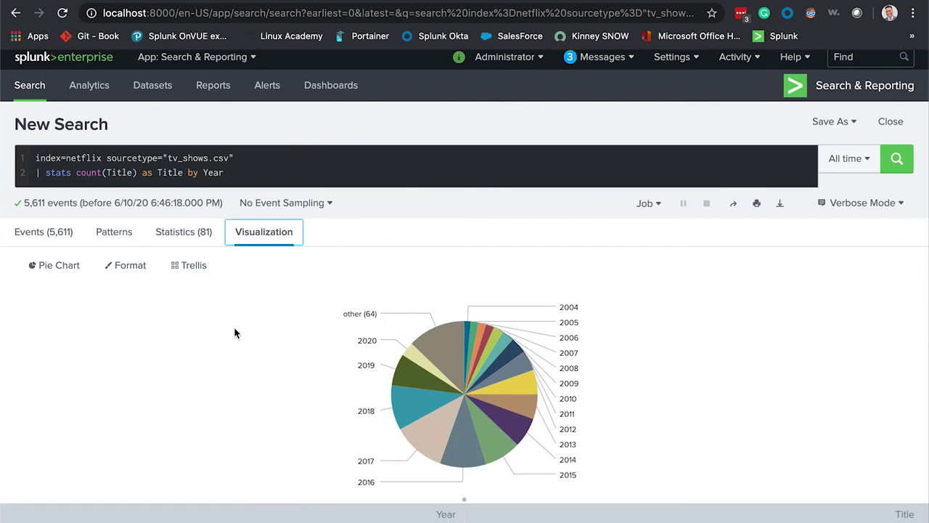
{"action": "mouse_move", "coordinate": [408, 359]}
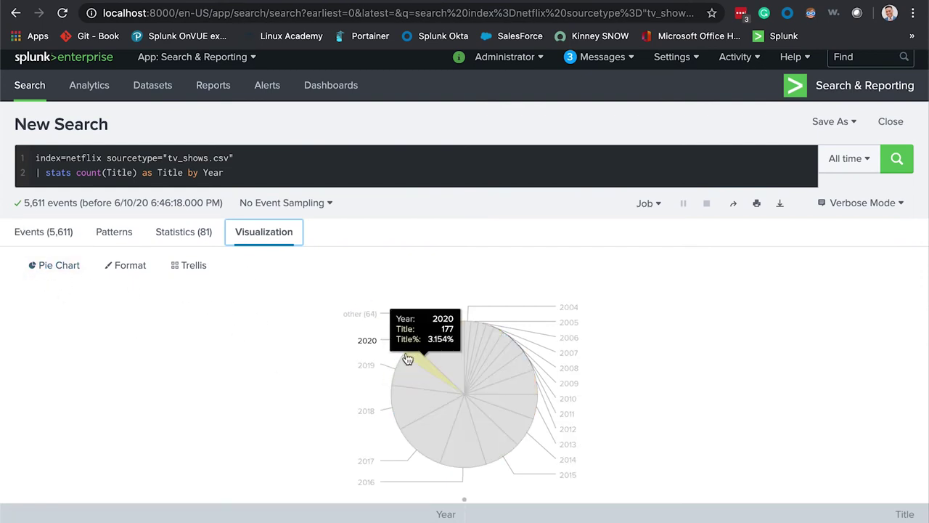
{"action": "mouse_move", "coordinate": [425, 439]}
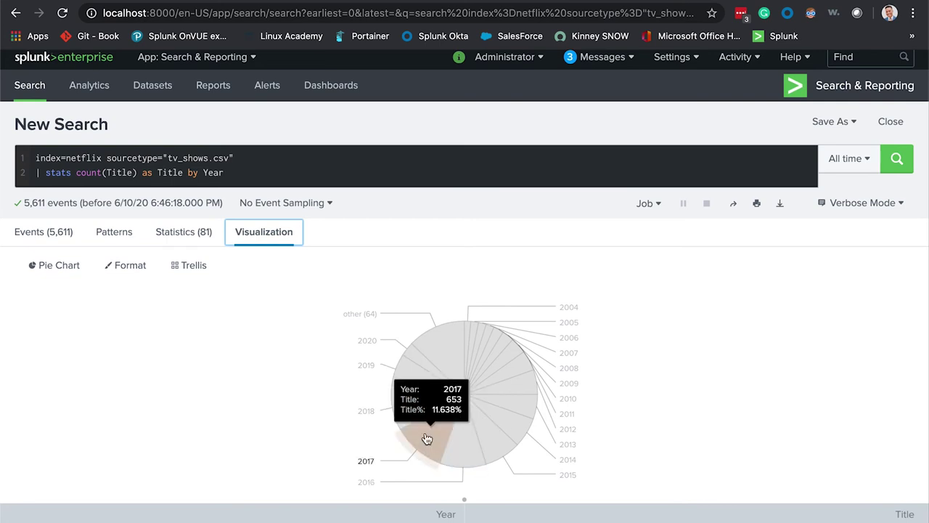
{"action": "mouse_move", "coordinate": [414, 408]}
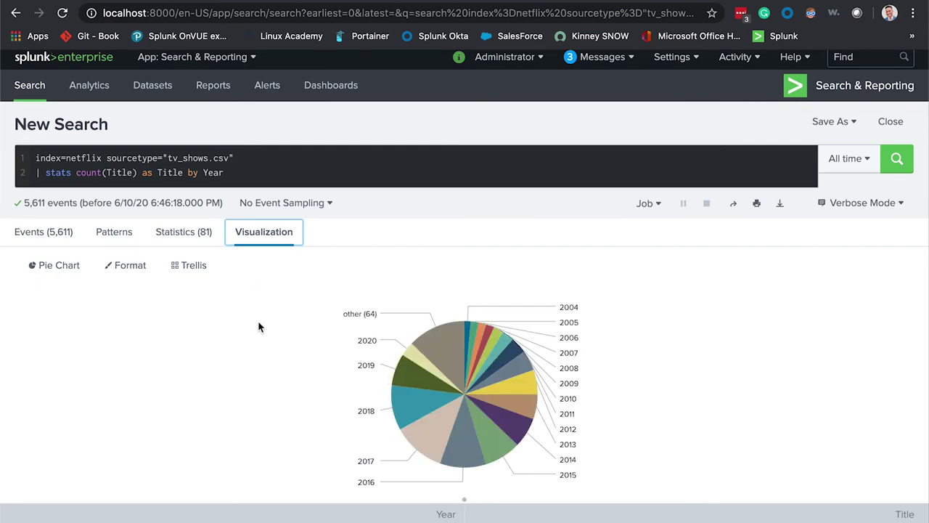
{"action": "scroll", "coordinate": [268, 330], "scroll_direction": "down", "scroll_amount": 3}
{"action": "scroll", "coordinate": [278, 333], "scroll_direction": "up", "scroll_amount": 3}
{"action": "scroll", "coordinate": [278, 332], "scroll_direction": "up", "scroll_amount": 1}
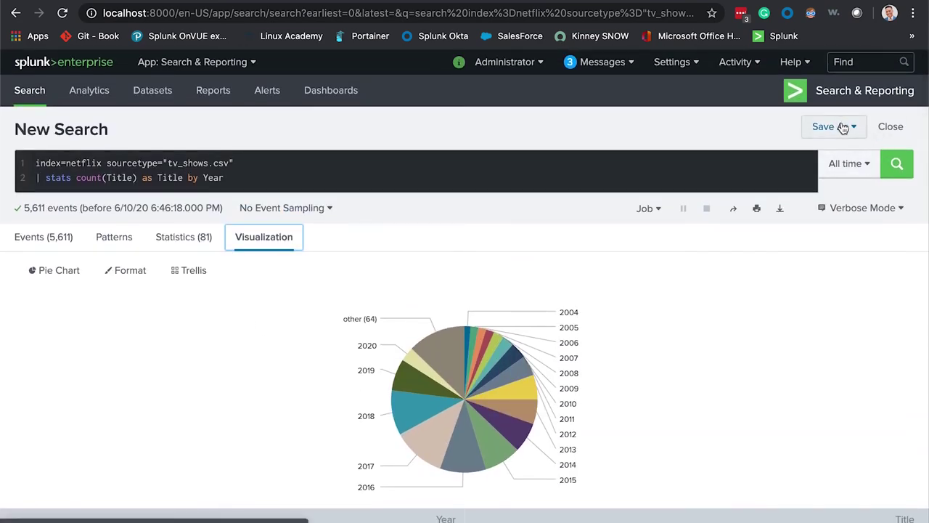
{"action": "left_click", "coordinate": [824, 126]}
Add the year pie chart to 'Movie & Tv shows' as panel 'Movie by Year' and view the dashboard.
{"action": "left_click", "coordinate": [811, 177]}
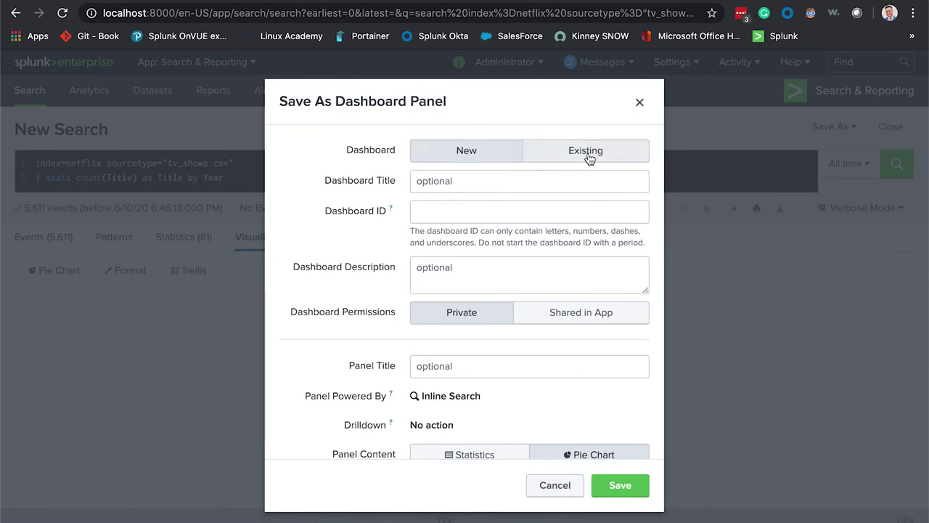
{"action": "left_click", "coordinate": [590, 154]}
{"action": "left_click", "coordinate": [563, 190]}
{"action": "left_click", "coordinate": [465, 255]}
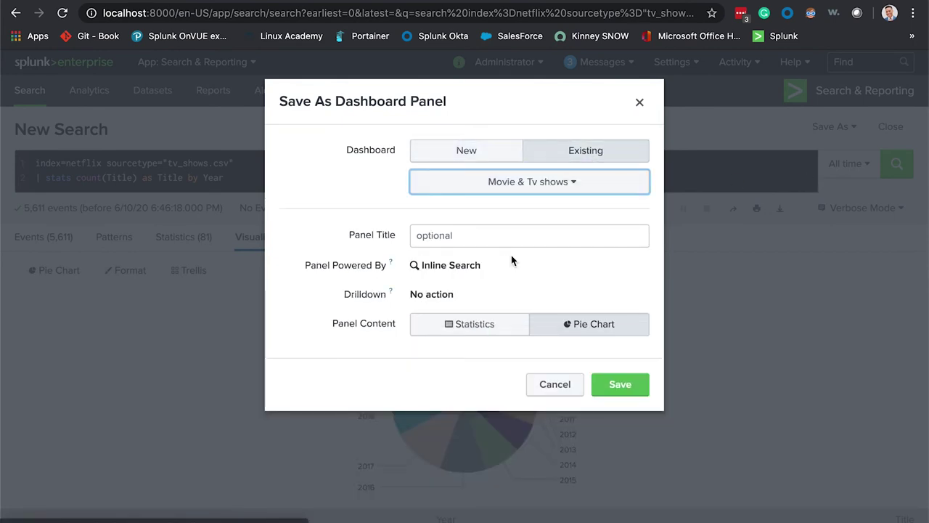
{"action": "left_click", "coordinate": [528, 237]}
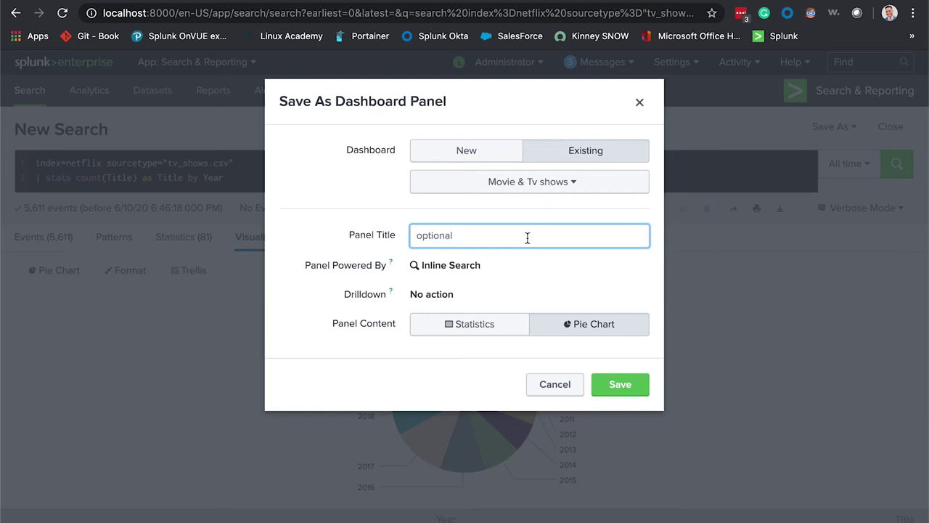
{"action": "type", "text": "Movie by Year"}
{"action": "left_click", "coordinate": [627, 390]}
{"action": "left_click", "coordinate": [628, 227]}
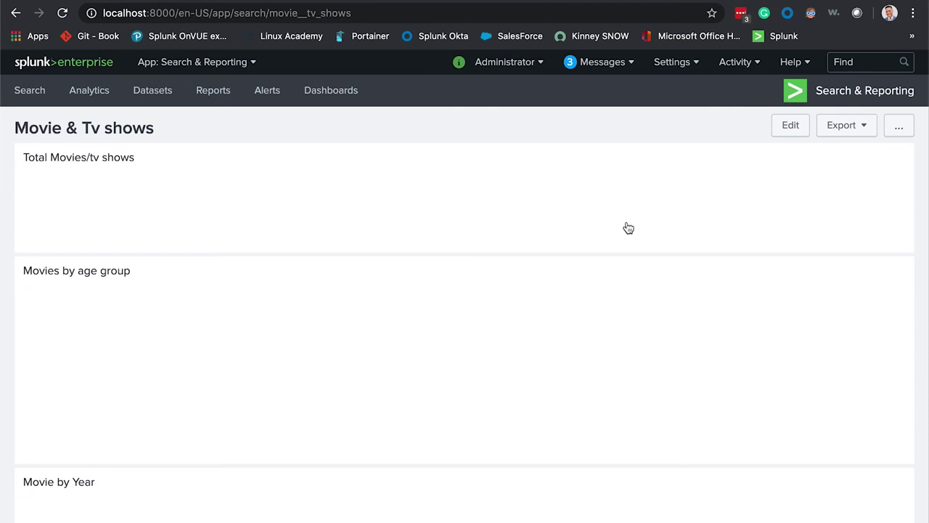
{"action": "scroll", "coordinate": [628, 228], "scroll_direction": "down", "scroll_amount": 5}
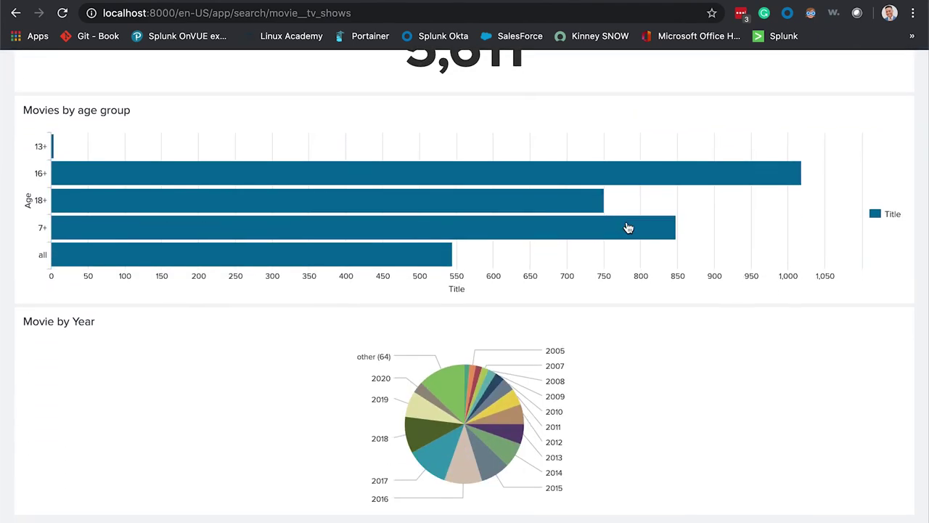
{"action": "scroll", "coordinate": [629, 228], "scroll_direction": "up", "scroll_amount": 5}
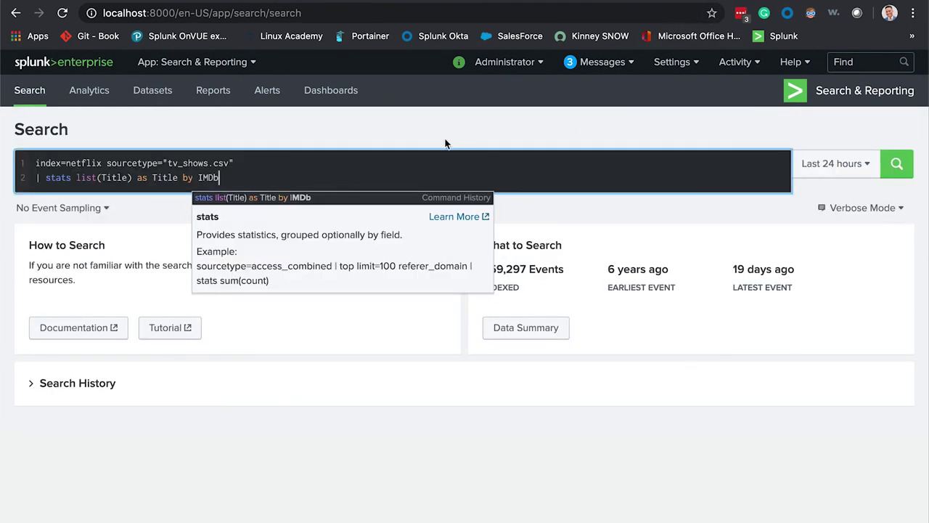
Run the stats list(Title) by IMDb search over All time, returning 78 rating rows.
{"action": "left_click", "coordinate": [803, 177]}
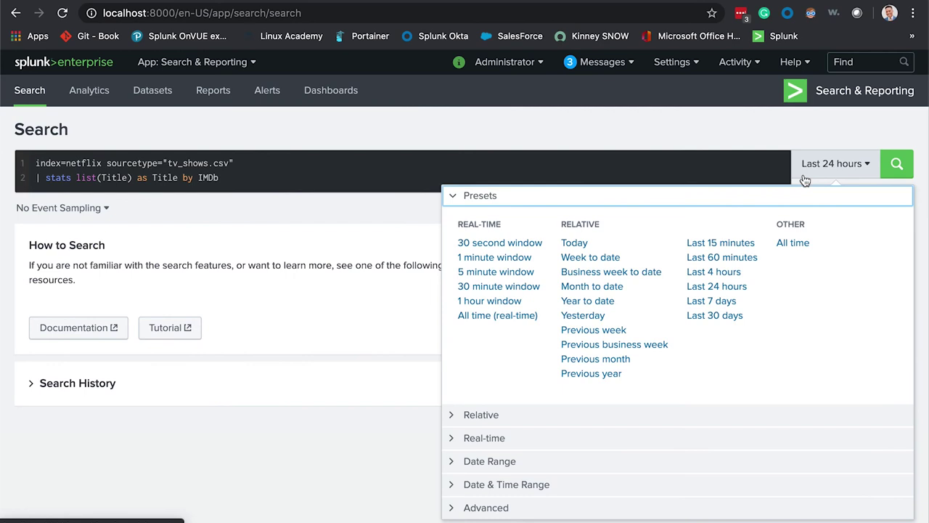
{"action": "left_click", "coordinate": [791, 246]}
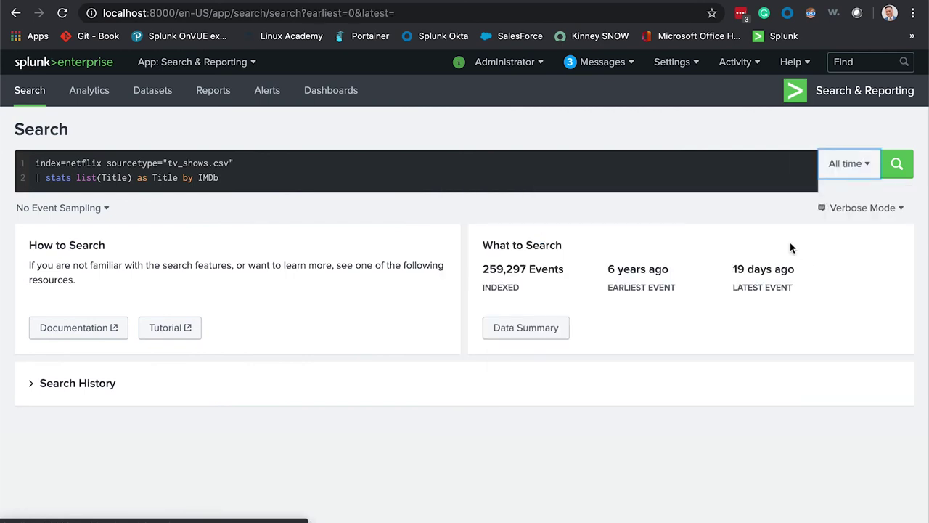
{"action": "left_click", "coordinate": [899, 167]}
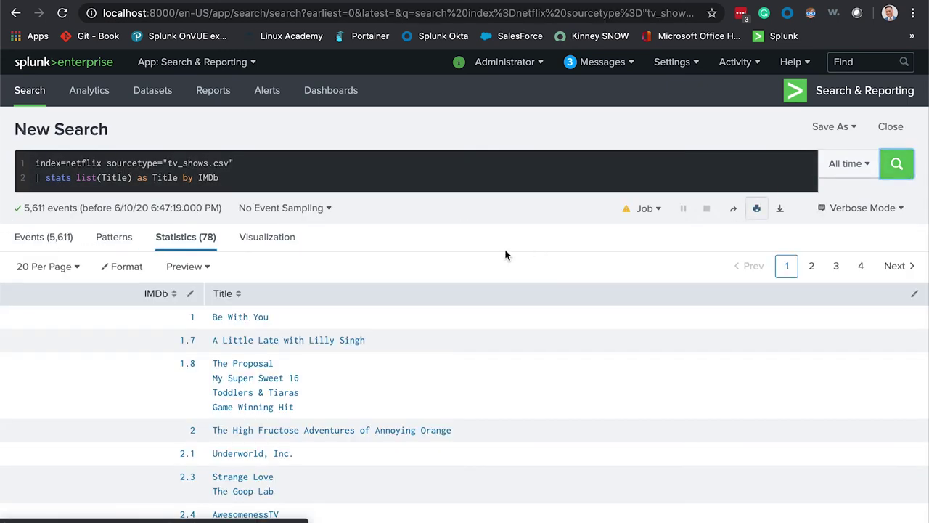
{"action": "scroll", "coordinate": [355, 270], "scroll_direction": "down", "scroll_amount": 2}
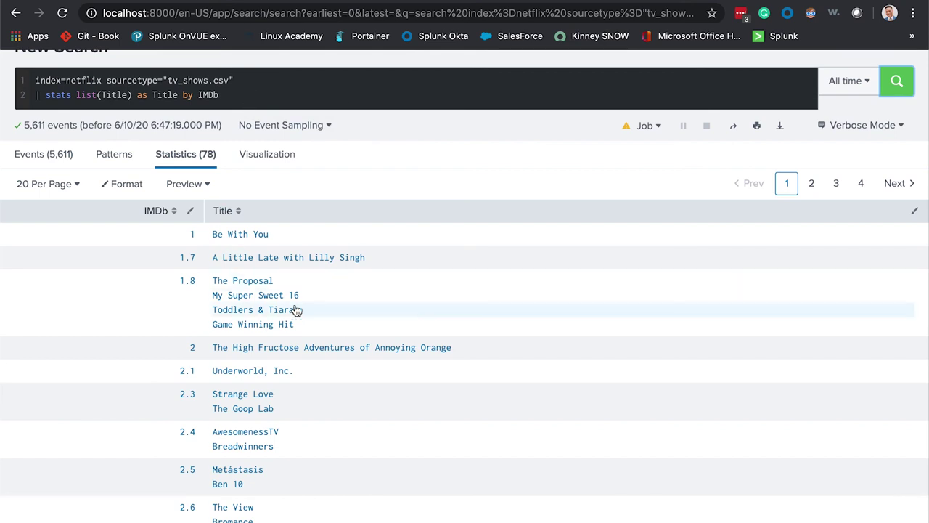
{"action": "scroll", "coordinate": [268, 401], "scroll_direction": "down", "scroll_amount": 4}
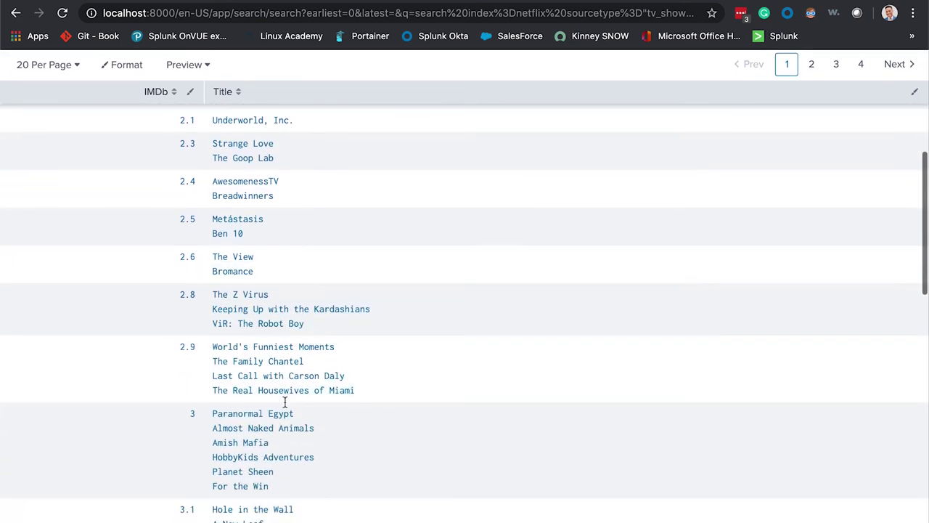
{"action": "scroll", "coordinate": [276, 413], "scroll_direction": "up", "scroll_amount": 5}
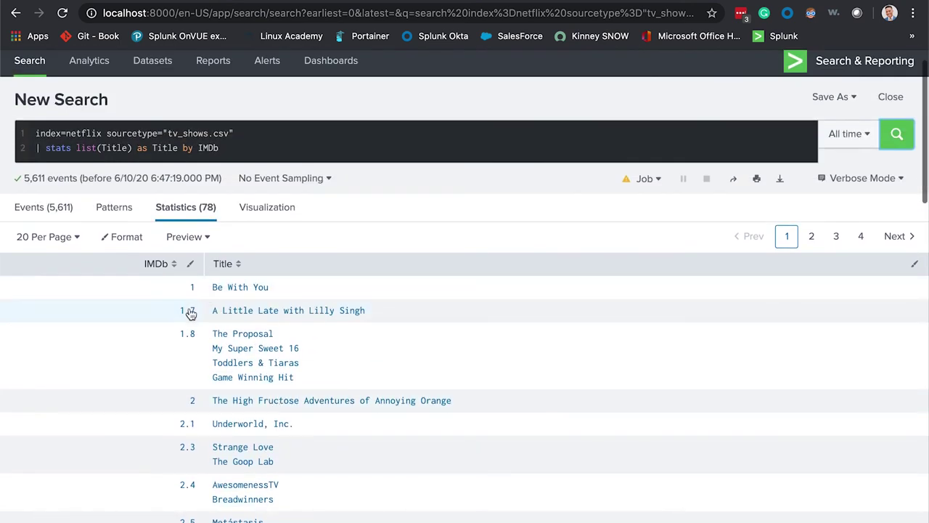
{"action": "left_click", "coordinate": [280, 148]}
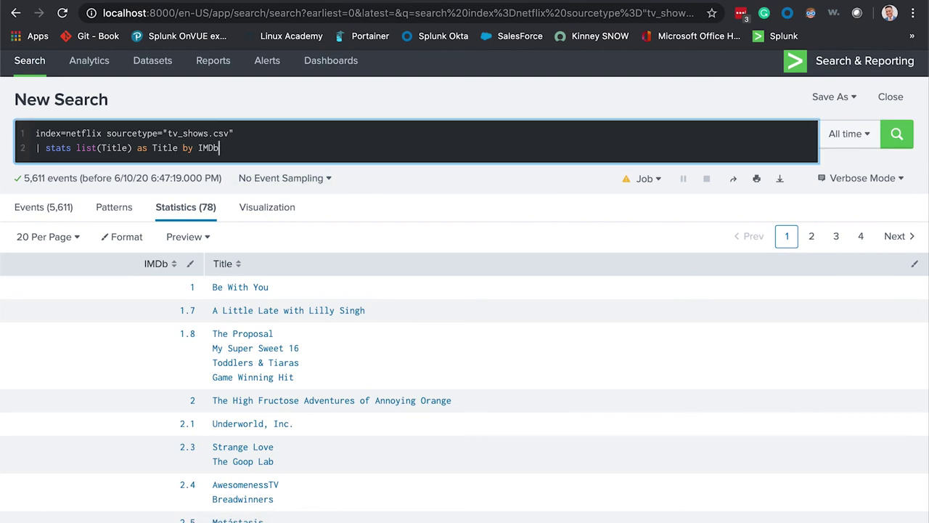
Append '| sort -IMDb' to the query so Destiny at 9.6 tops the table.
{"action": "key", "text": "shift+Return"}
{"action": "type", "text": "| sort -"}
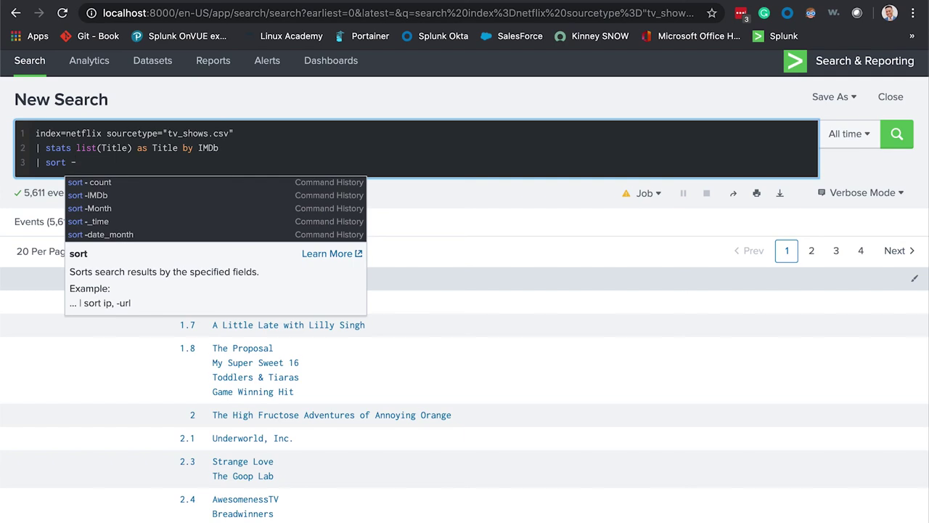
{"action": "type", "text": "I"}
{"action": "key", "text": "Down"}
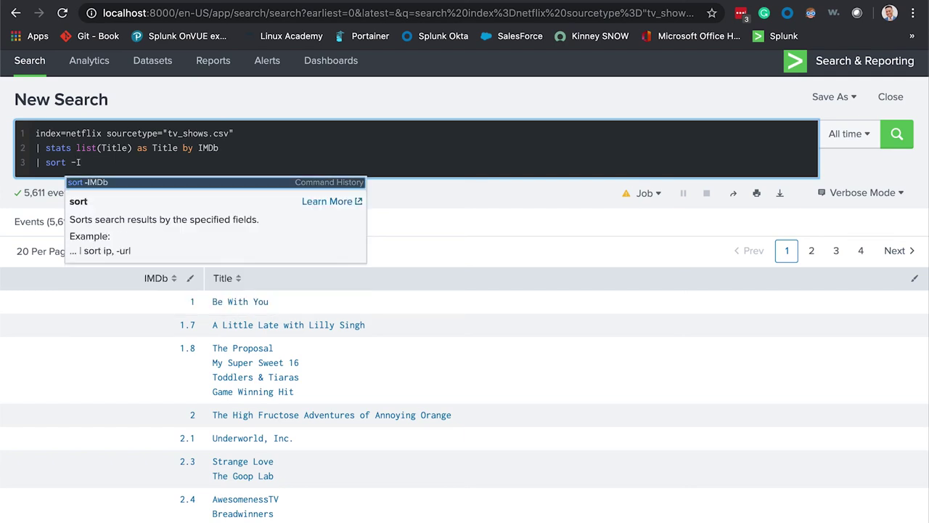
{"action": "key", "text": "Return"}
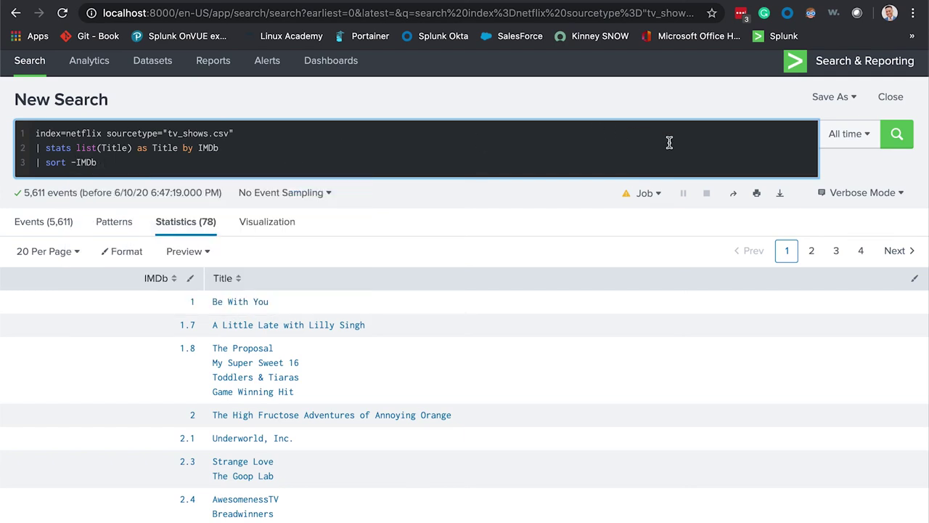
{"action": "key", "text": "Return"}
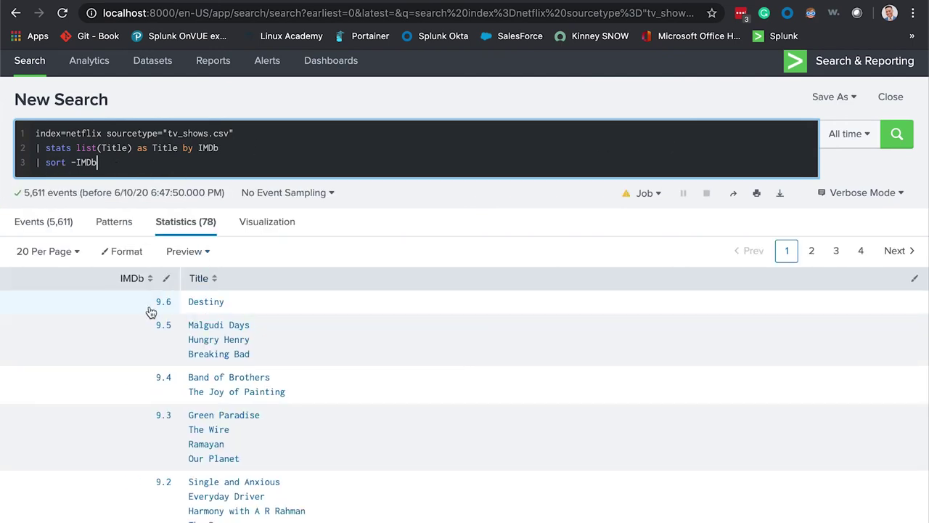
{"action": "scroll", "coordinate": [139, 316], "scroll_direction": "down", "scroll_amount": 2}
{"action": "scroll", "coordinate": [139, 316], "scroll_direction": "down", "scroll_amount": 3}
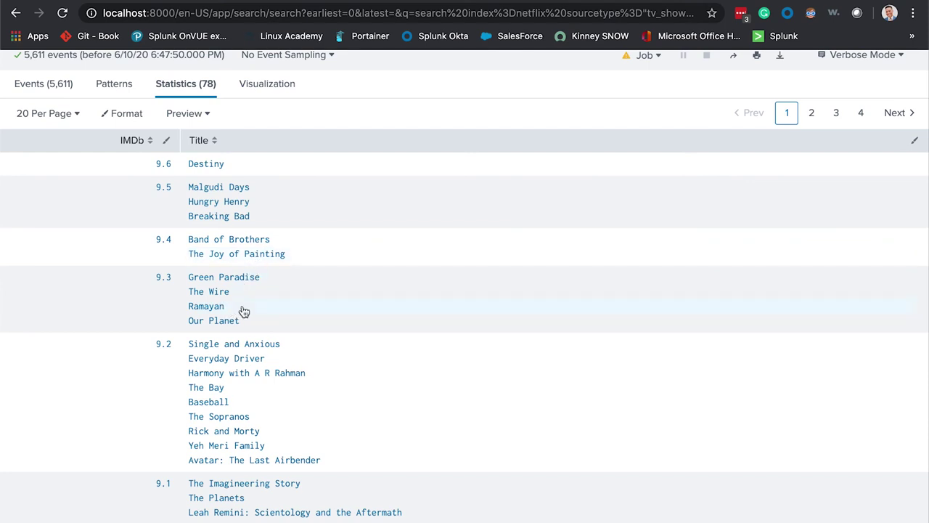
{"action": "scroll", "coordinate": [244, 310], "scroll_direction": "up", "scroll_amount": 3}
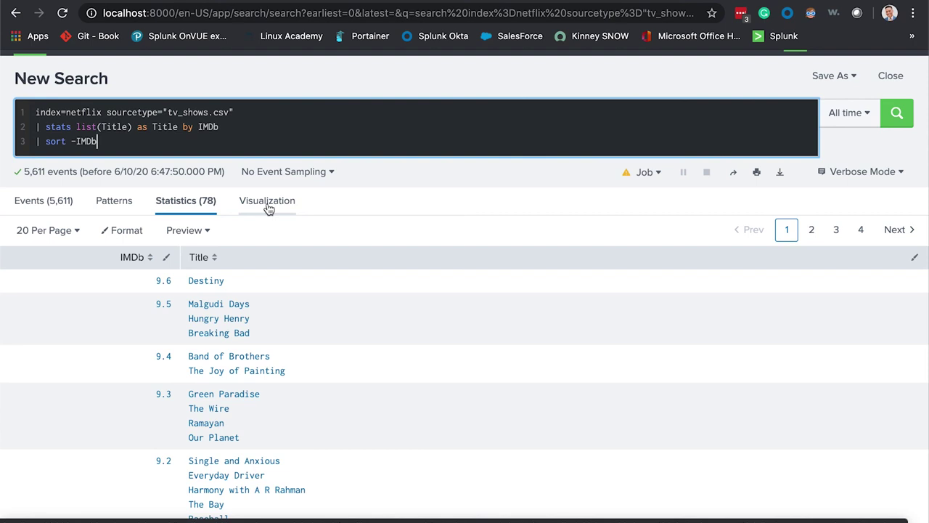
{"action": "scroll", "coordinate": [450, 193], "scroll_direction": "up", "scroll_amount": 2}
Save the sorted IMDb ratings table as a new panel on the existing 'Movie & Tv shows' dashboard.
{"action": "left_click", "coordinate": [842, 129]}
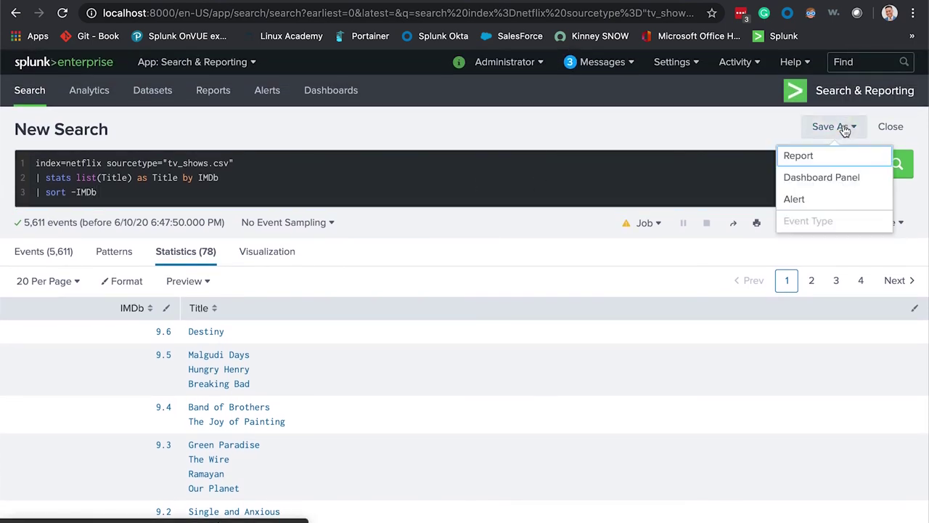
{"action": "left_click", "coordinate": [819, 178]}
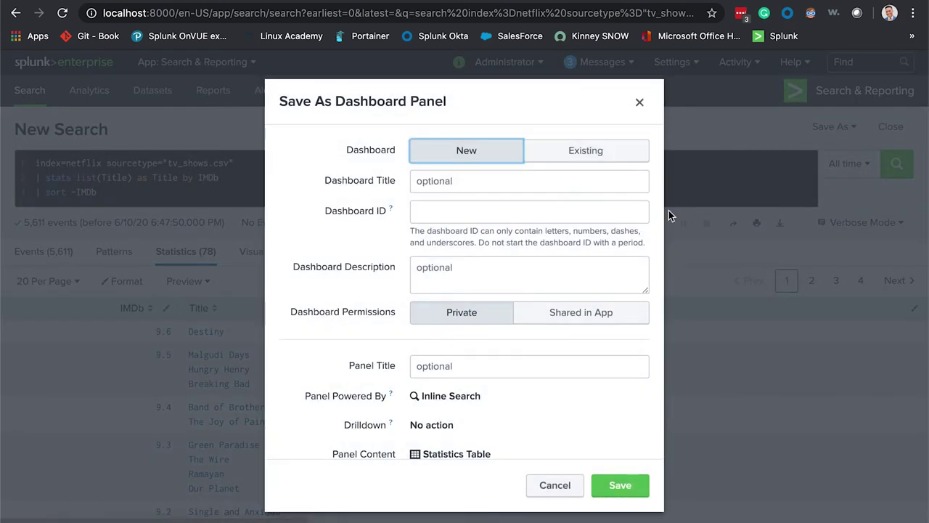
{"action": "left_click", "coordinate": [618, 157]}
{"action": "left_click", "coordinate": [560, 186]}
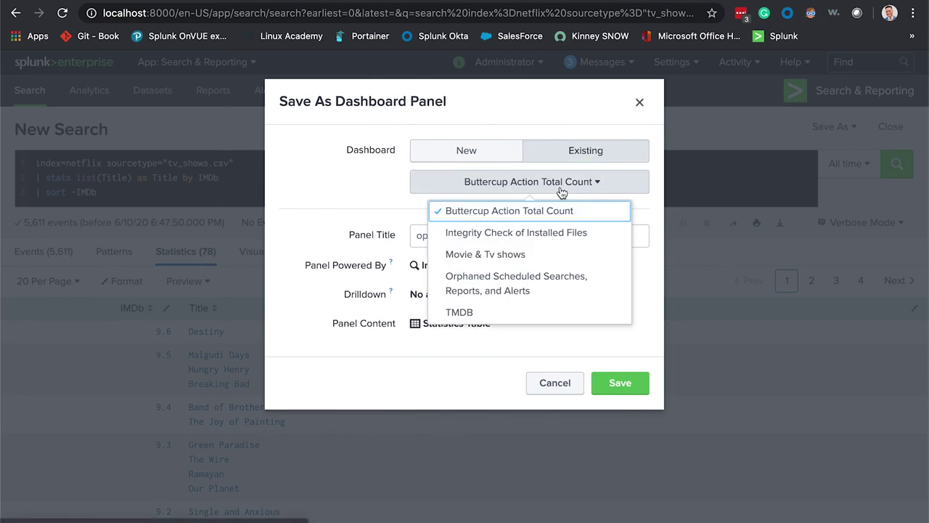
{"action": "left_click", "coordinate": [519, 253]}
{"action": "left_click", "coordinate": [544, 240]}
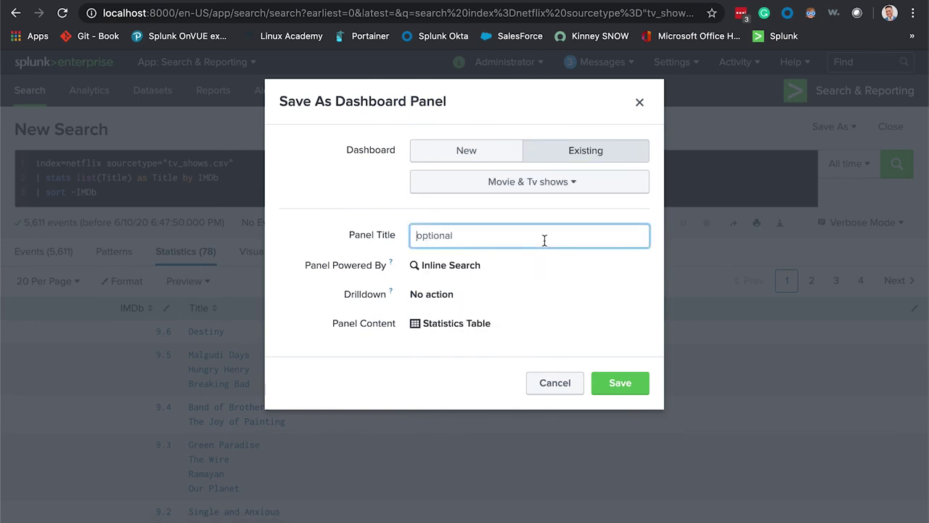
{"action": "type", "text": "Movie&Tv Show ratig"}
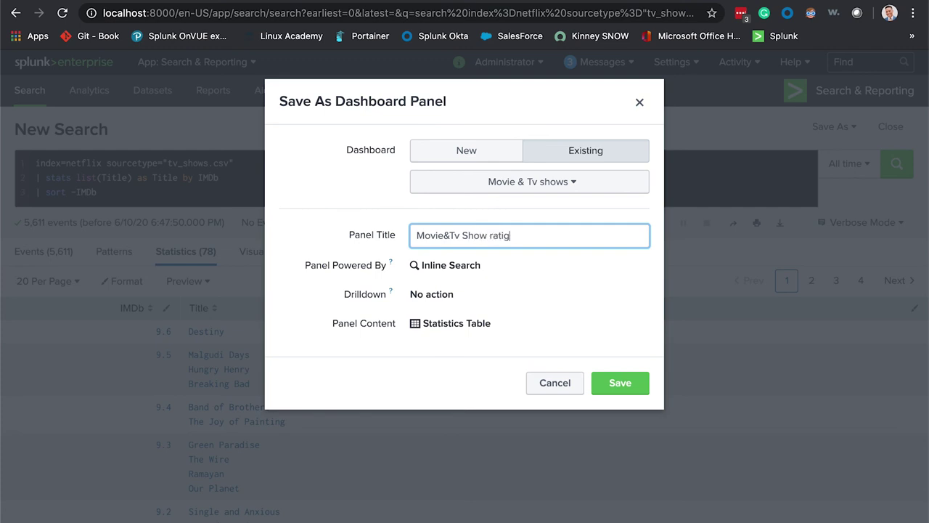
{"action": "key", "text": "Return"}
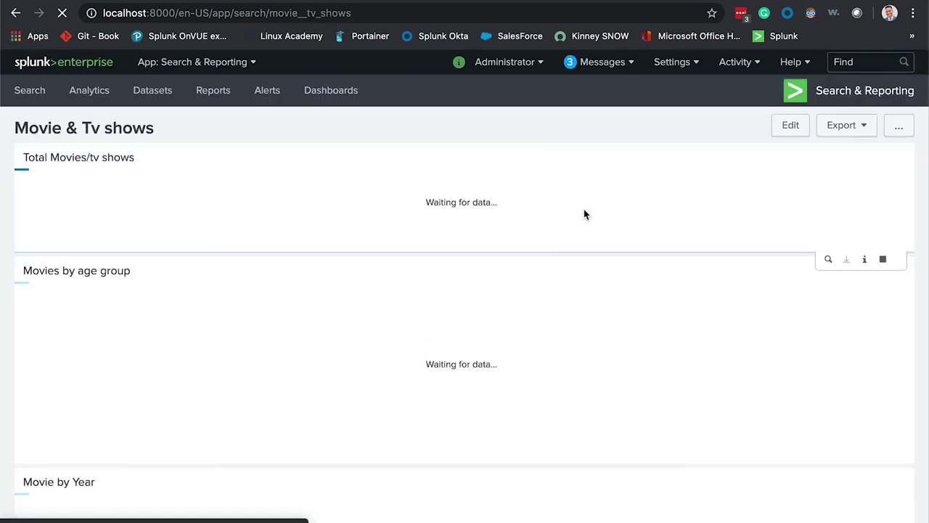
In edit mode, drag the 'Movie by Year' panel to the right of 'Movies by age group'.
{"action": "scroll", "coordinate": [584, 213], "scroll_direction": "down", "scroll_amount": 10}
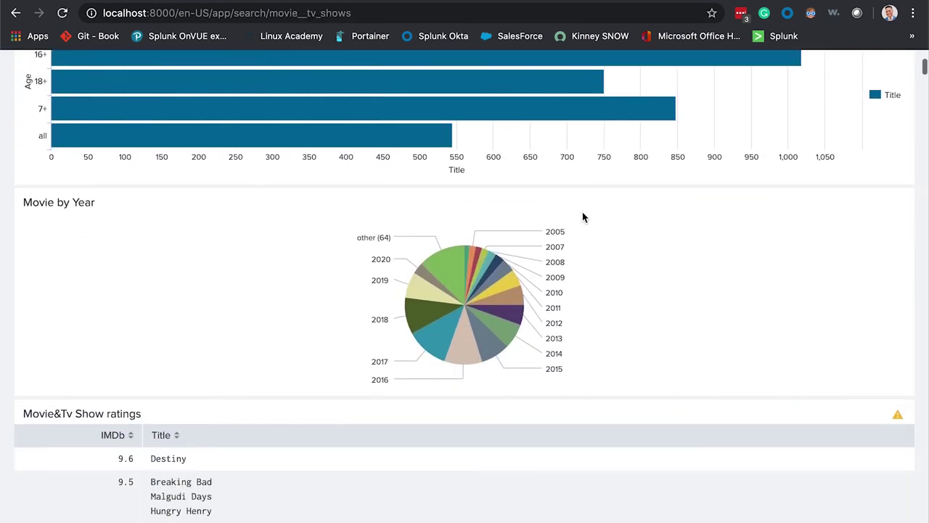
{"action": "scroll", "coordinate": [581, 212], "scroll_direction": "down", "scroll_amount": 3}
{"action": "scroll", "coordinate": [582, 214], "scroll_direction": "up", "scroll_amount": 5}
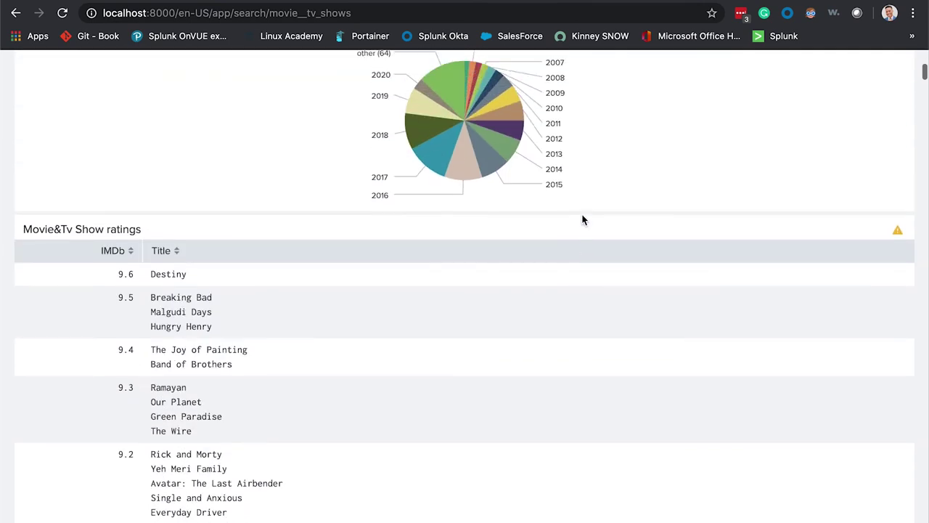
{"action": "scroll", "coordinate": [725, 177], "scroll_direction": "down", "scroll_amount": 1}
{"action": "scroll", "coordinate": [724, 178], "scroll_direction": "up", "scroll_amount": 4}
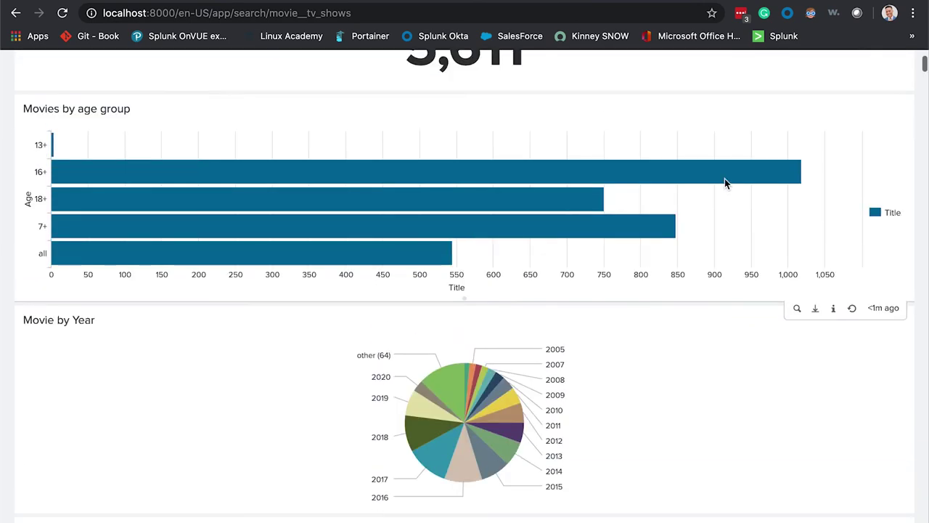
{"action": "scroll", "coordinate": [758, 103], "scroll_direction": "up", "scroll_amount": 3}
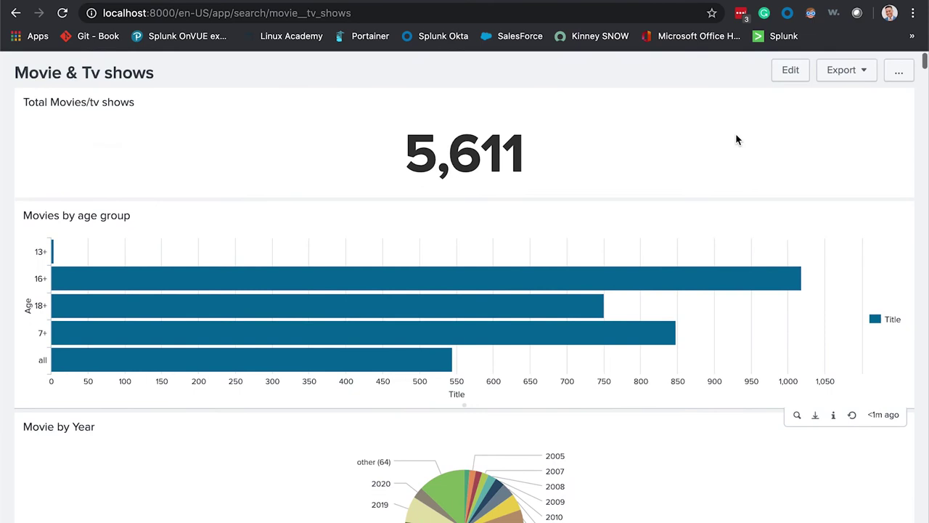
{"action": "left_click", "coordinate": [792, 134]}
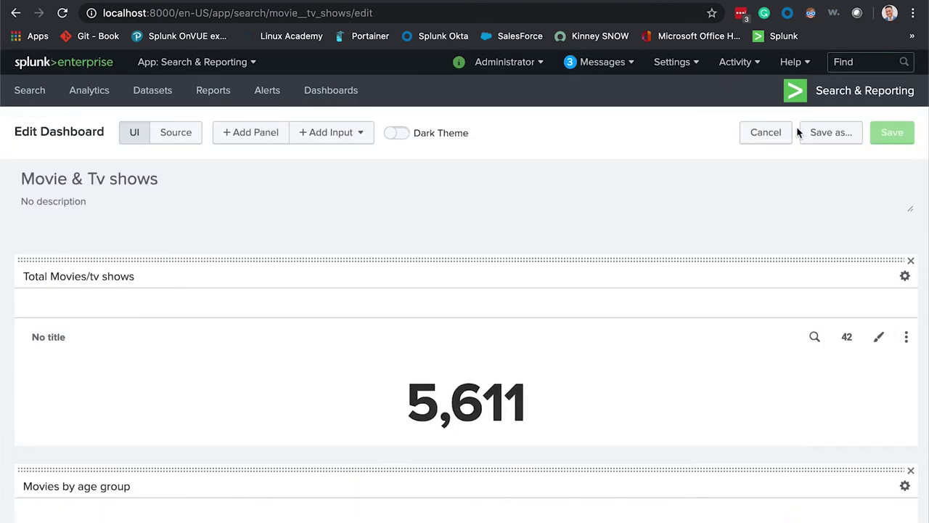
{"action": "scroll", "coordinate": [615, 297], "scroll_direction": "down", "scroll_amount": 5}
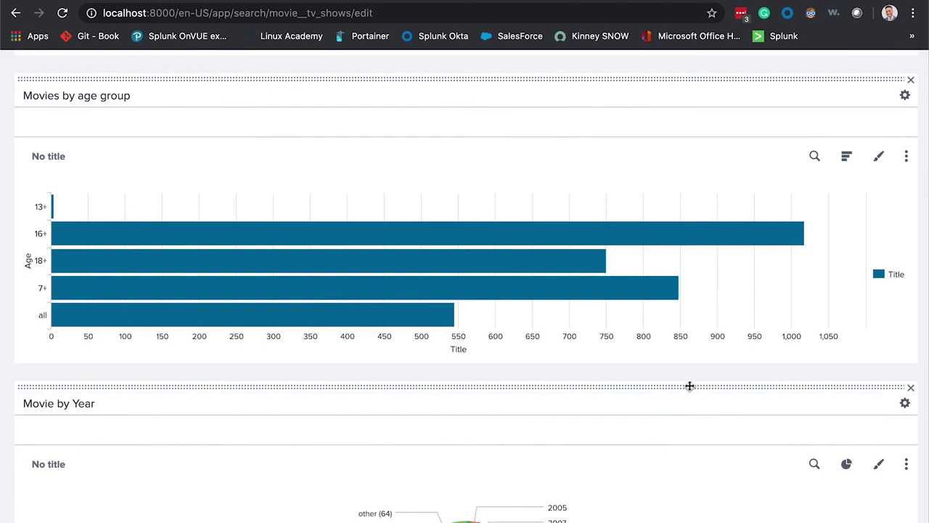
{"action": "left_click_drag", "start_coordinate": [690, 385], "coordinate": [670, 141]}
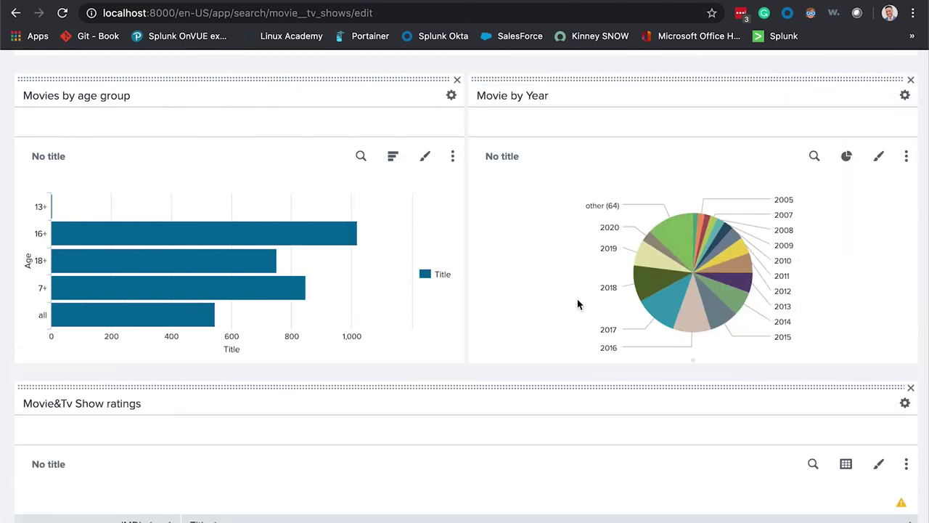
{"action": "scroll", "coordinate": [573, 297], "scroll_direction": "up", "scroll_amount": 3}
{"action": "scroll", "coordinate": [573, 305], "scroll_direction": "down", "scroll_amount": 4}
{"action": "scroll", "coordinate": [571, 307], "scroll_direction": "down", "scroll_amount": 6}
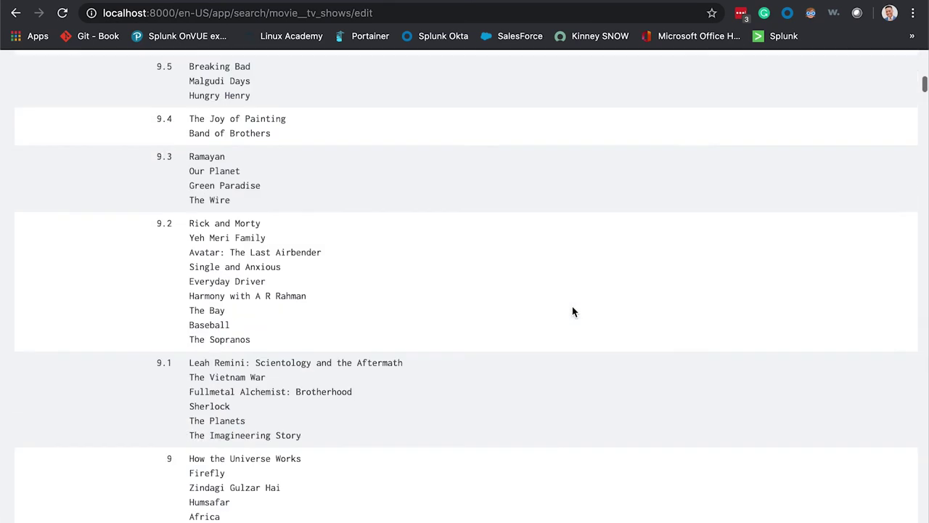
{"action": "scroll", "coordinate": [571, 310], "scroll_direction": "up", "scroll_amount": 9}
{"action": "scroll", "coordinate": [572, 312], "scroll_direction": "up", "scroll_amount": 1}
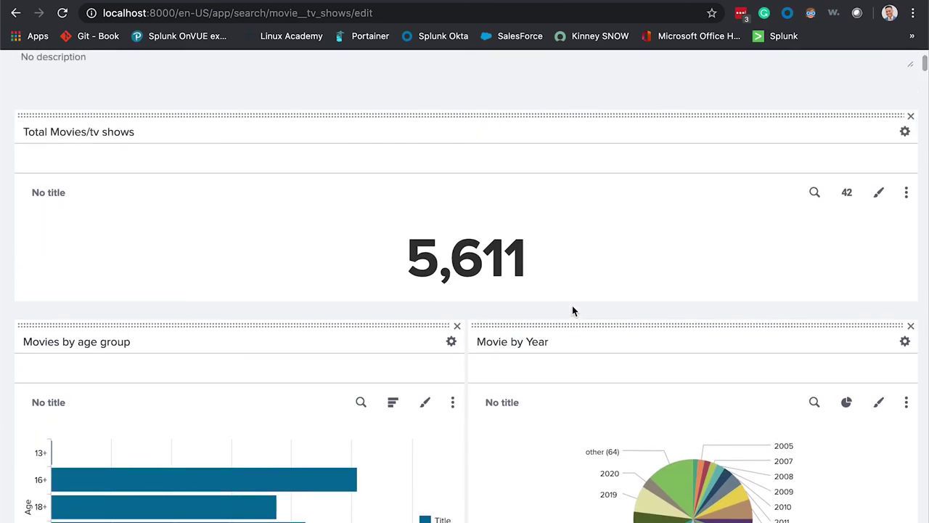
{"action": "scroll", "coordinate": [554, 299], "scroll_direction": "down", "scroll_amount": 8}
{"action": "scroll", "coordinate": [553, 298], "scroll_direction": "up", "scroll_amount": 7}
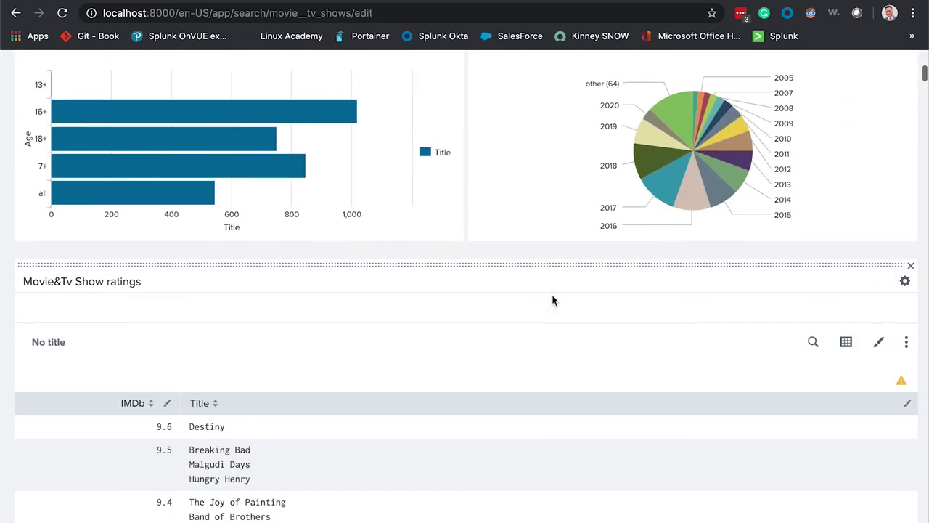
{"action": "scroll", "coordinate": [551, 297], "scroll_direction": "up", "scroll_amount": 8}
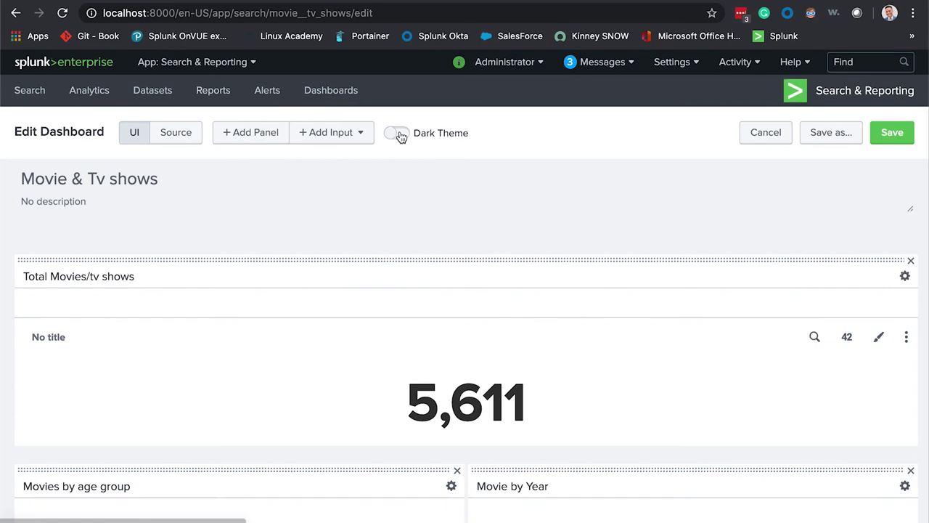
Switch the Movie & Tv shows dashboard to Dark Theme, save, and refresh the page to apply it.
{"action": "left_click", "coordinate": [400, 134]}
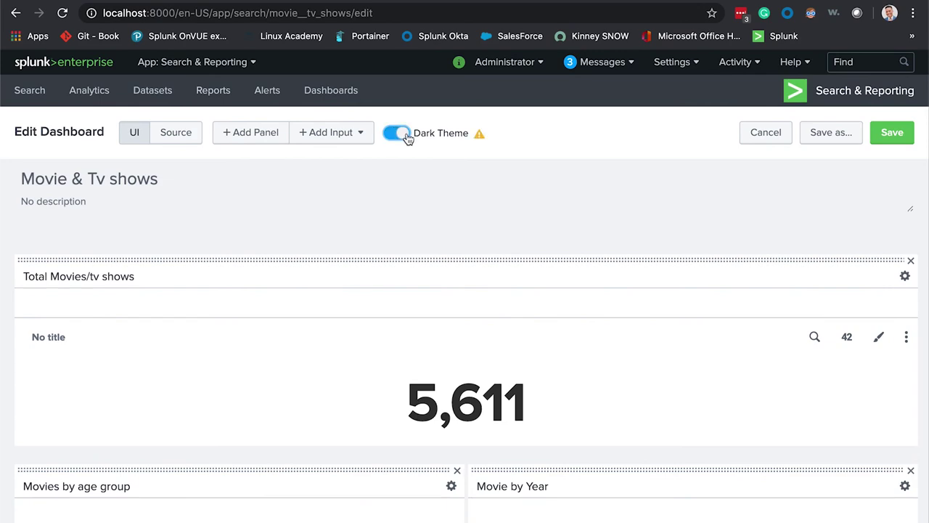
{"action": "left_click", "coordinate": [887, 134]}
{"action": "left_click", "coordinate": [614, 210]}
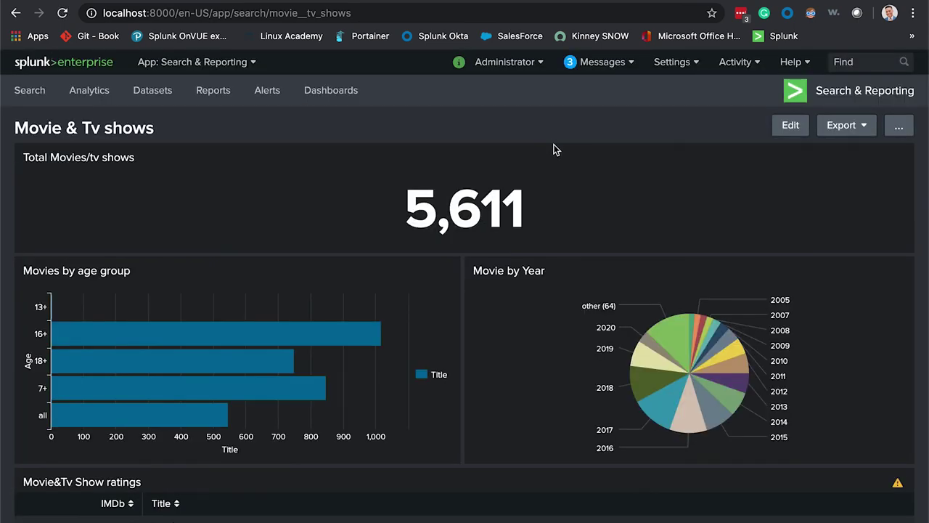
{"action": "scroll", "coordinate": [553, 150], "scroll_direction": "down", "scroll_amount": 6}
{"action": "scroll", "coordinate": [553, 155], "scroll_direction": "up", "scroll_amount": 3}
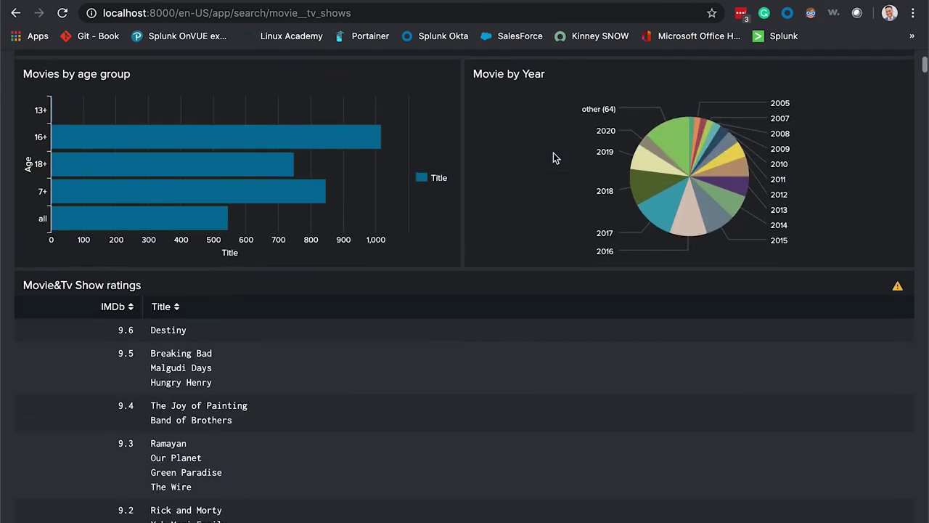
{"action": "scroll", "coordinate": [553, 158], "scroll_direction": "up", "scroll_amount": 3}
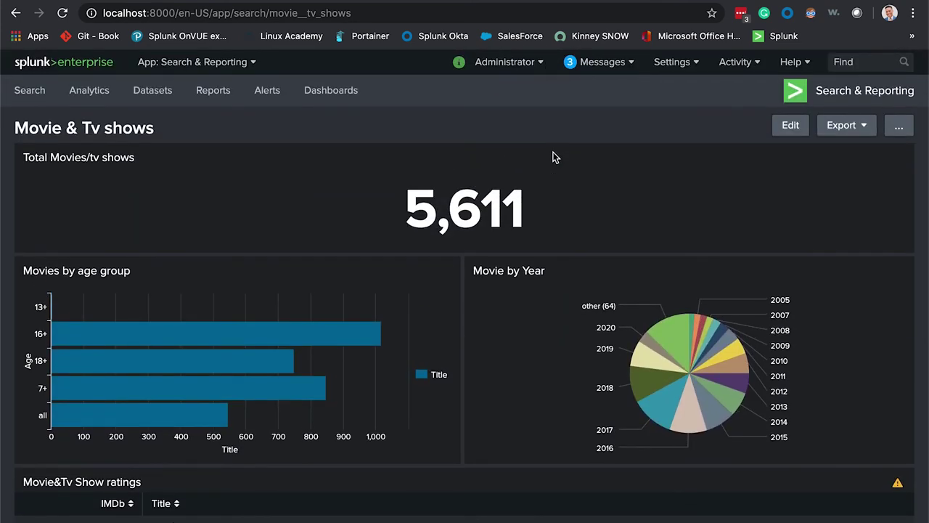